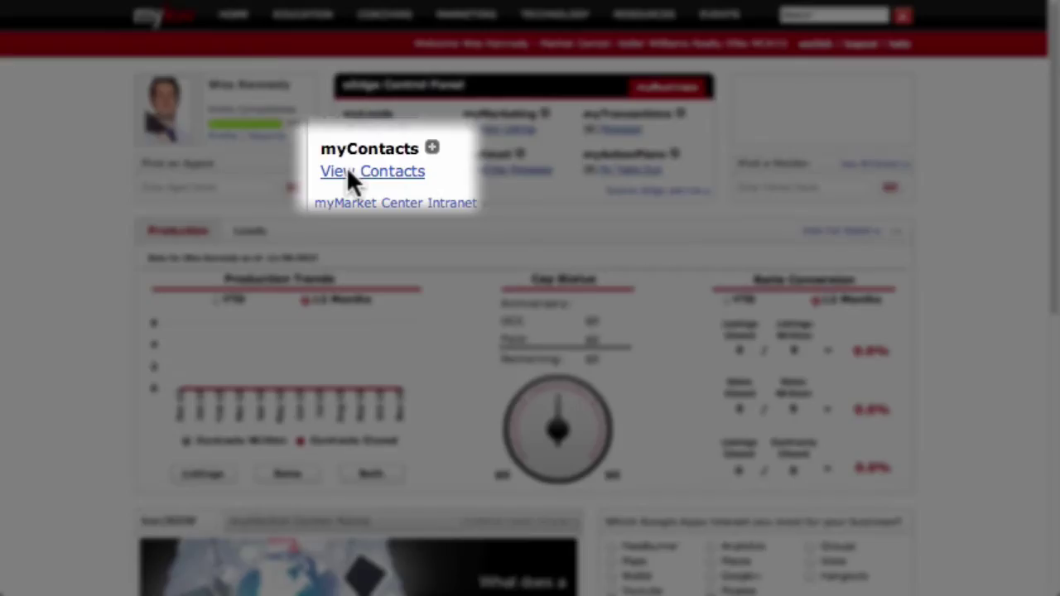
- Open the full contact list in myContacts, then go to Contacts > Manage Groups
left_click(347, 173)
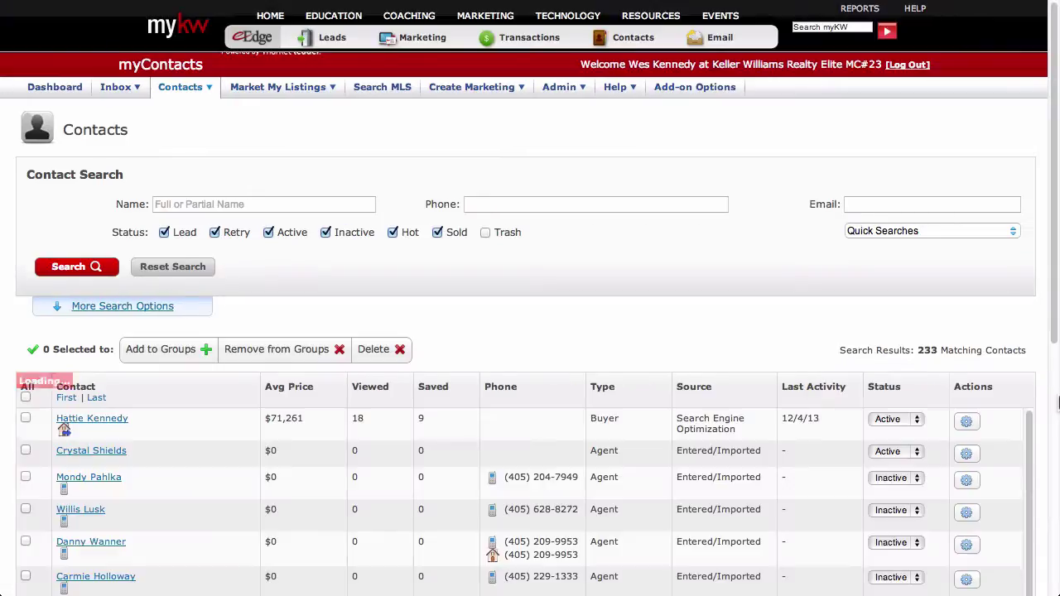
left_click(201, 88)
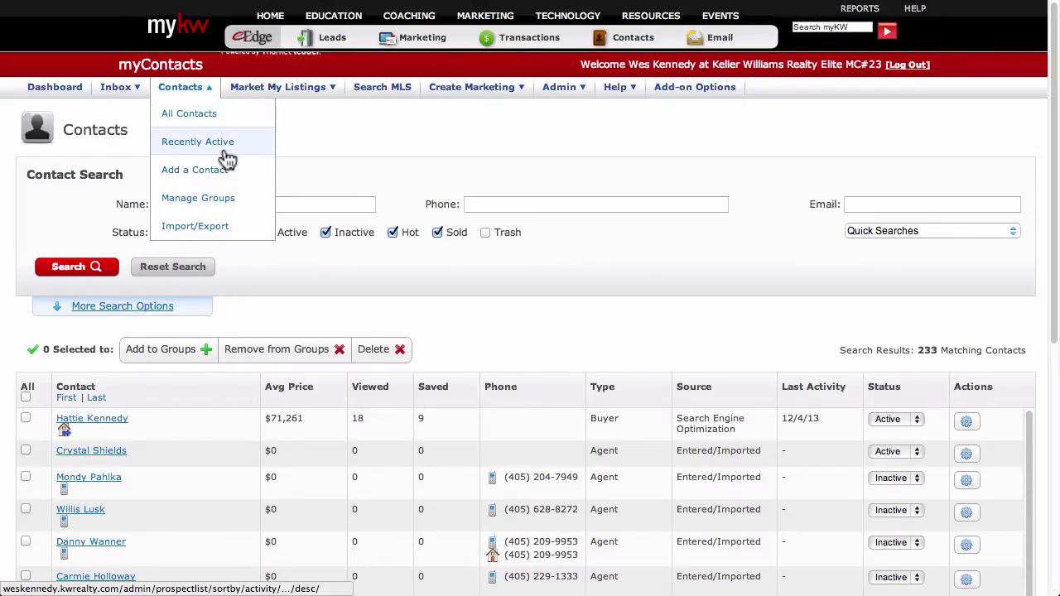
left_click(248, 203)
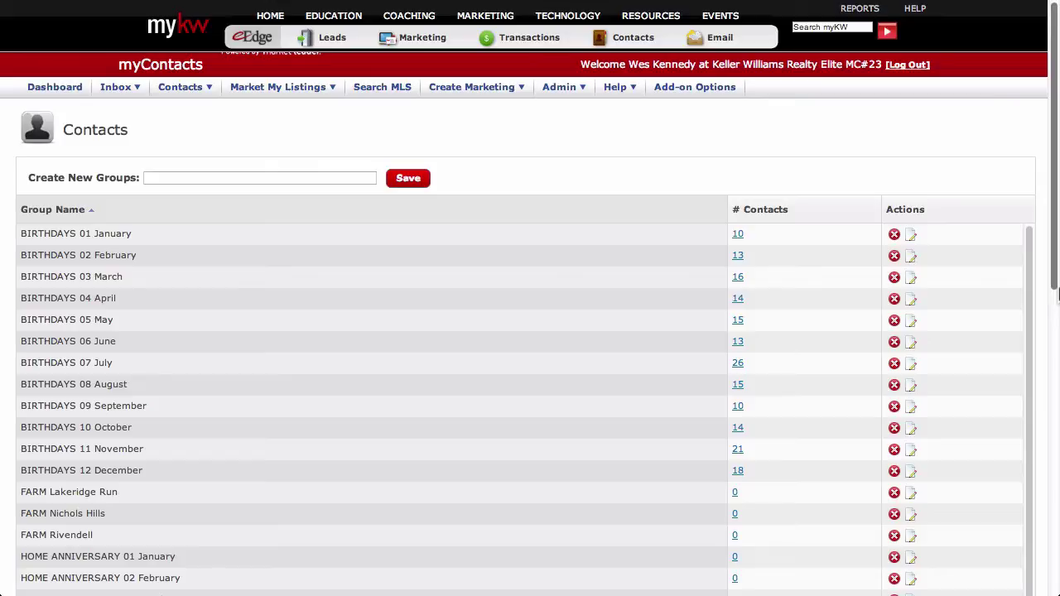
- Create two new contact groups named Family and Friends
left_click(361, 172)
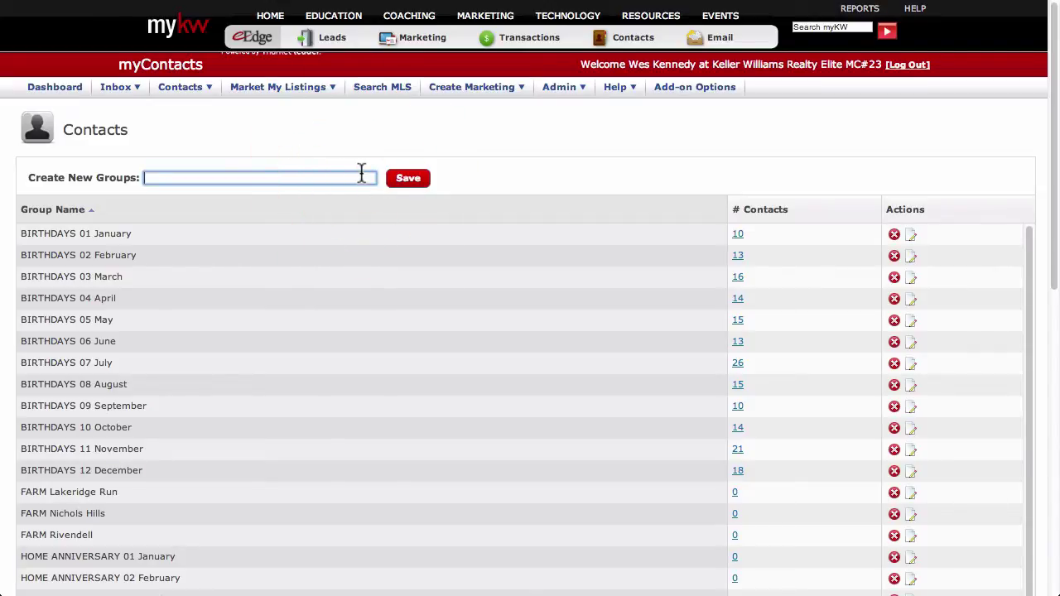
type("Family")
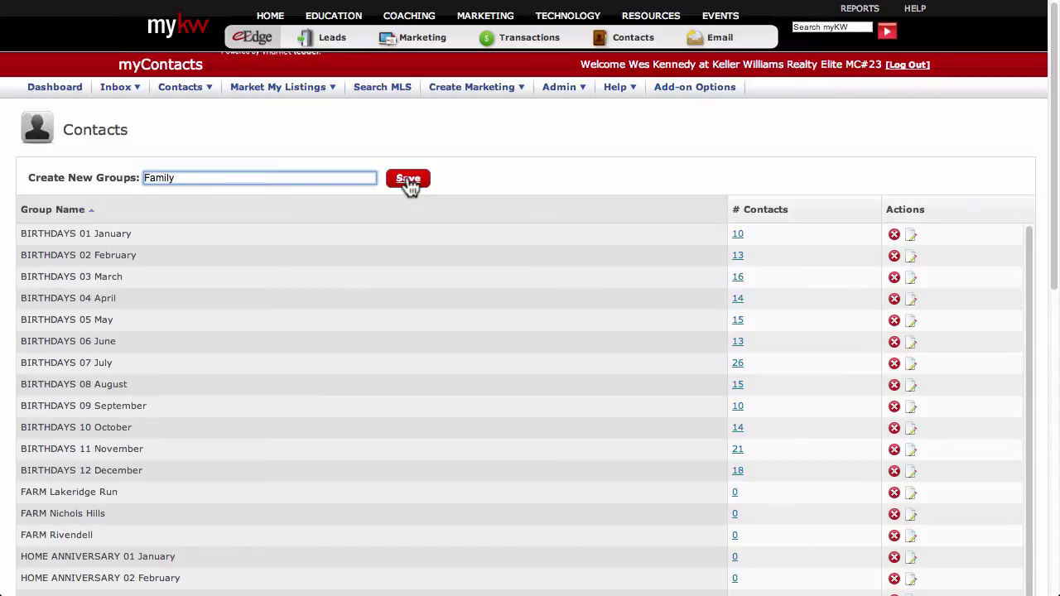
left_click(408, 180)
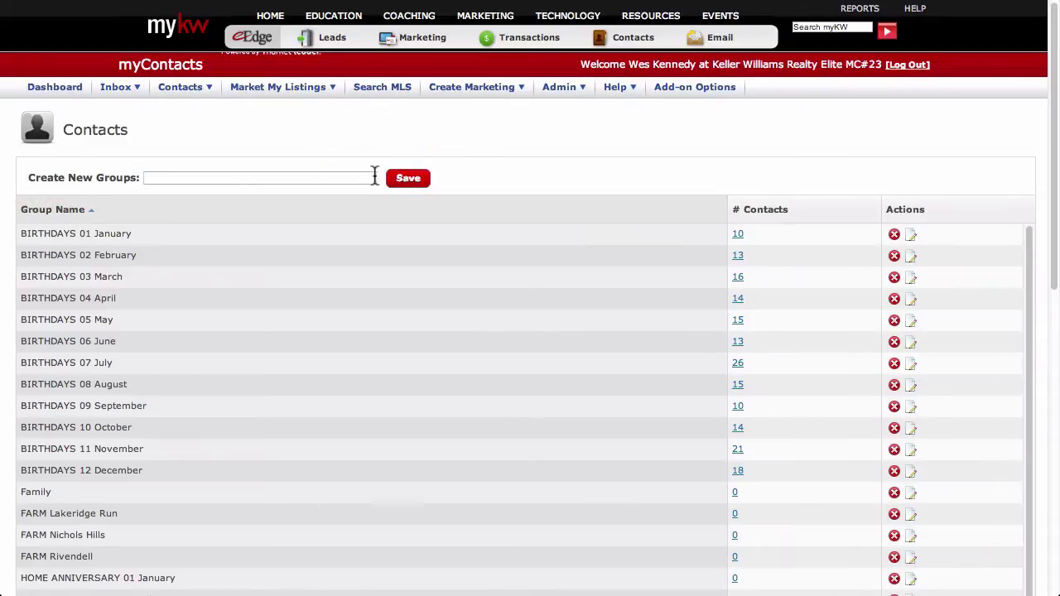
left_click(367, 174)
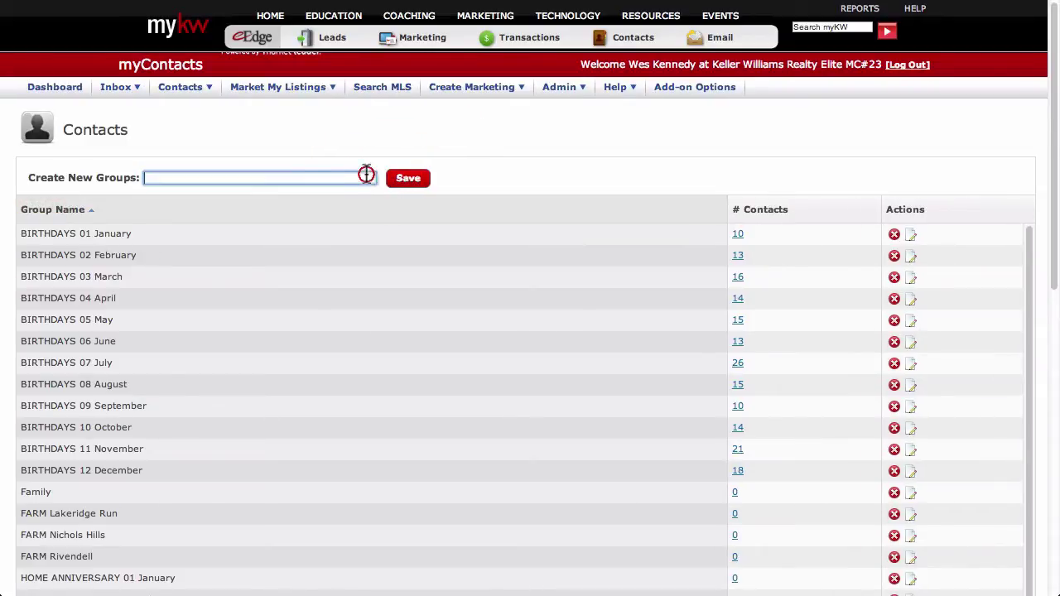
type("Friends")
left_click(417, 181)
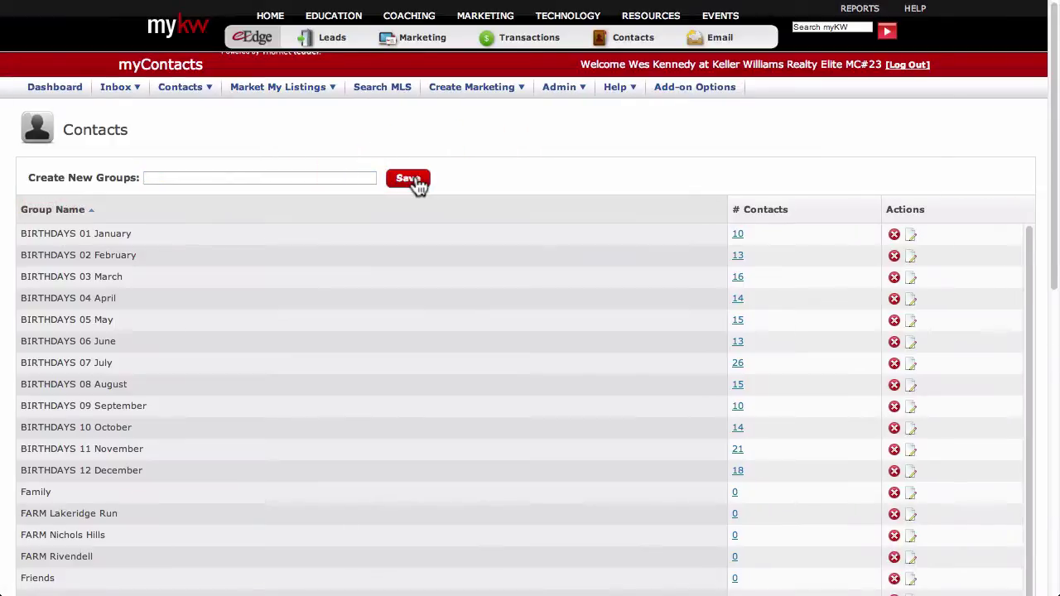
scroll(419, 185, "down", 2)
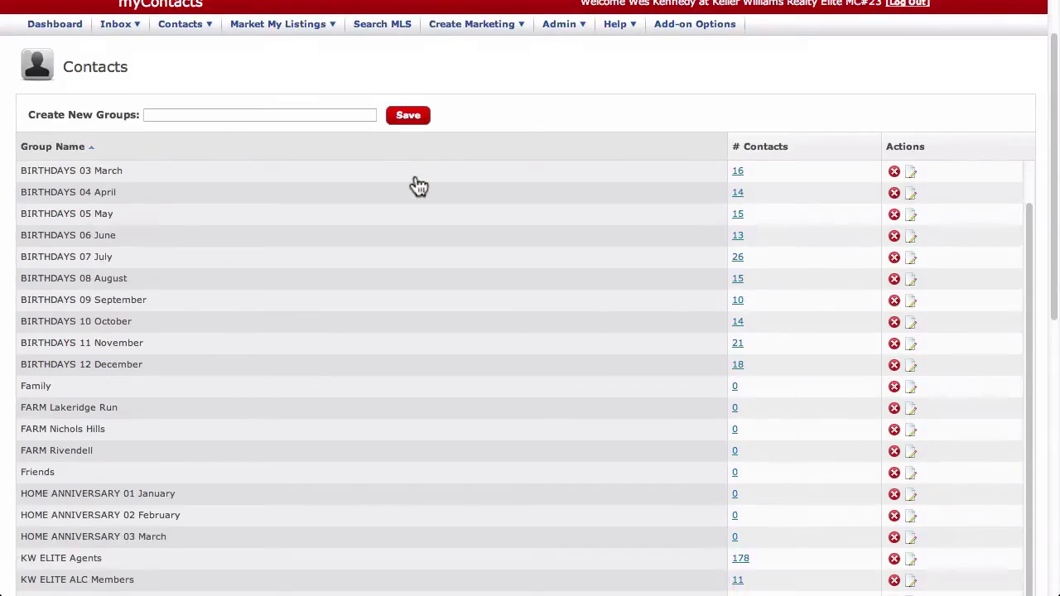
scroll(419, 185, "down", 1)
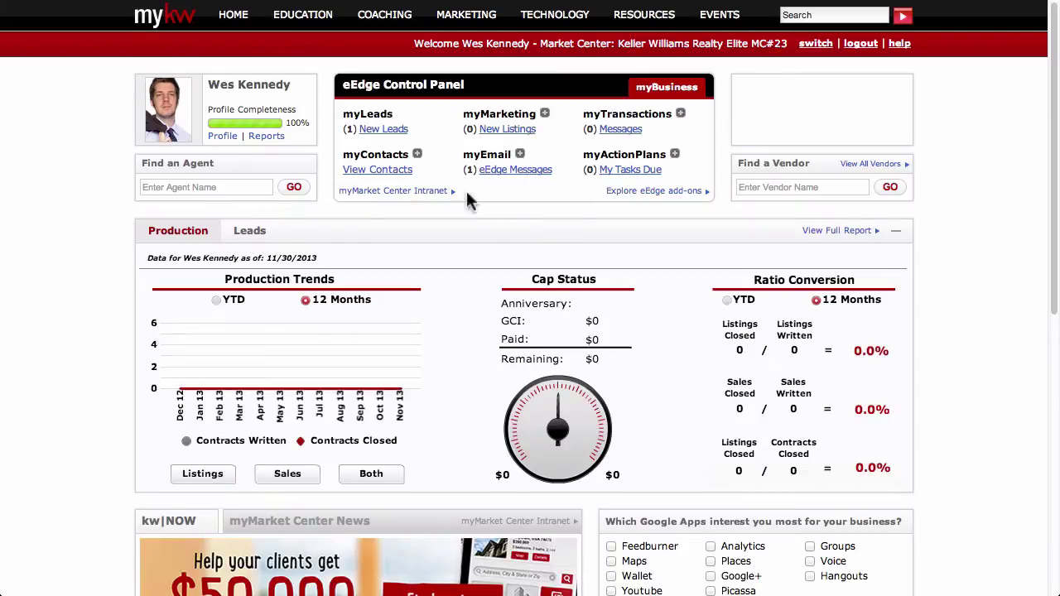
- Choose Add New Contacts from the plus menu beside myContacts
left_click(417, 155)
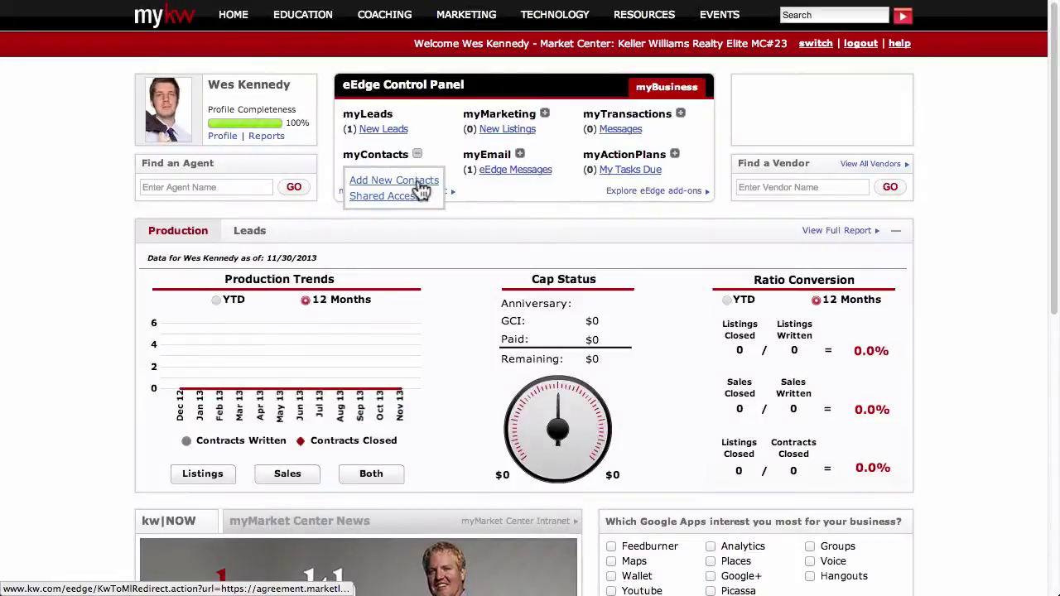
left_click(429, 189)
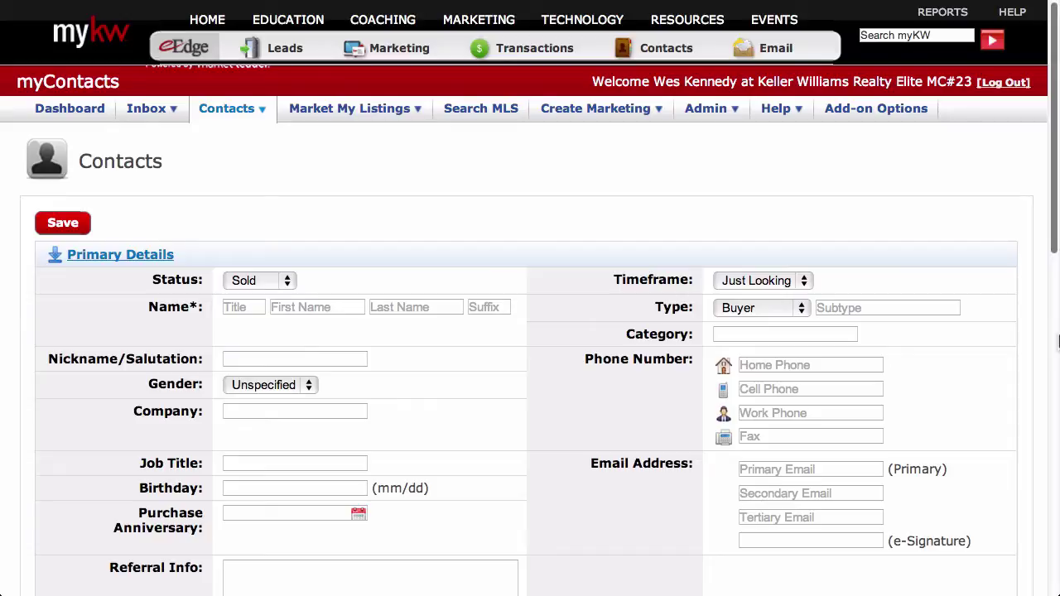
- Fill in the contact's first name, last name and primary e-mail address
left_click(330, 304)
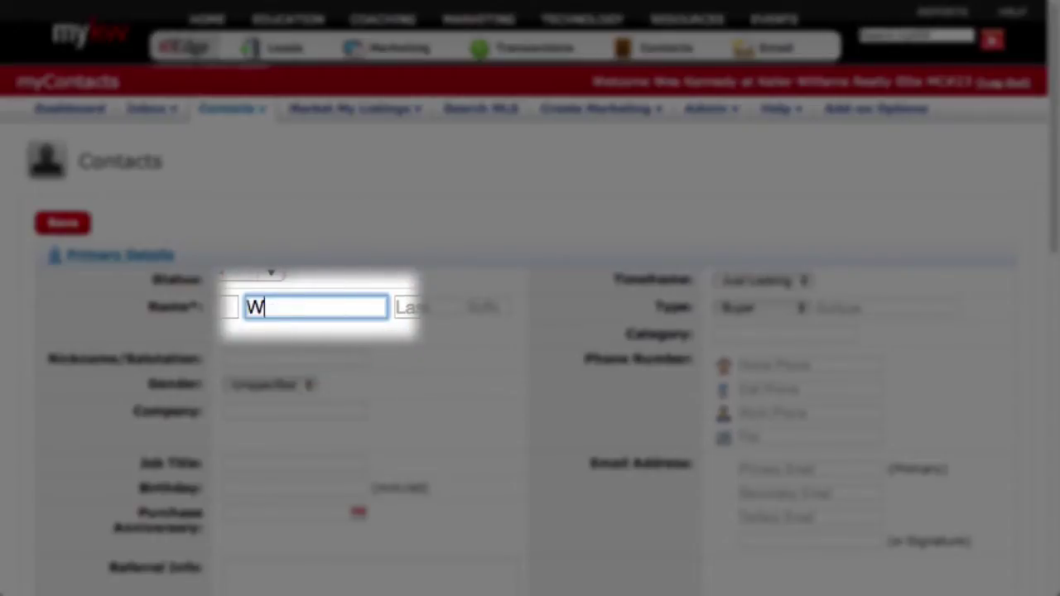
key("Tab")
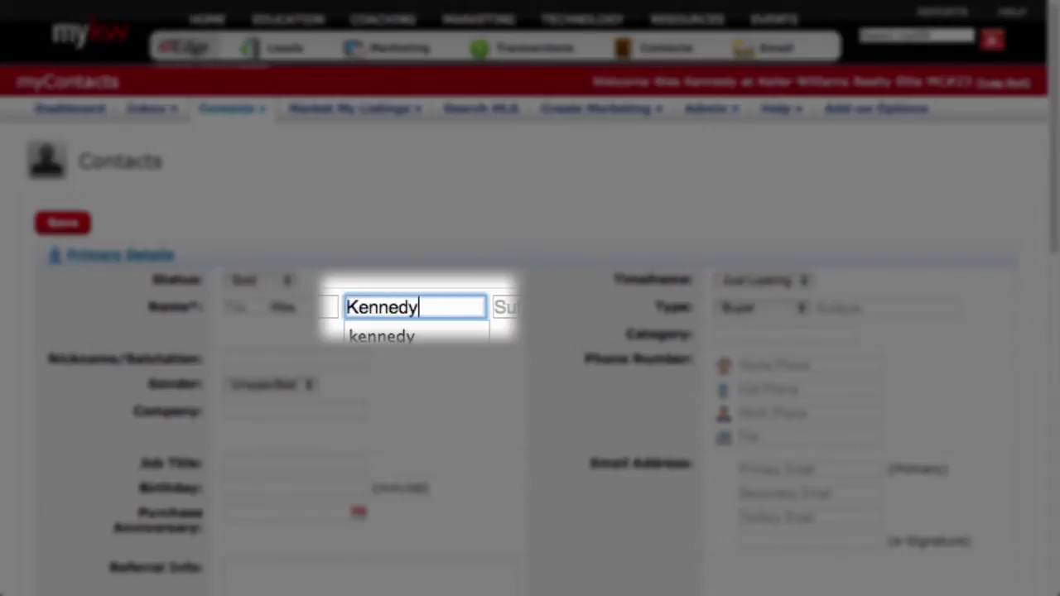
key("Tab")
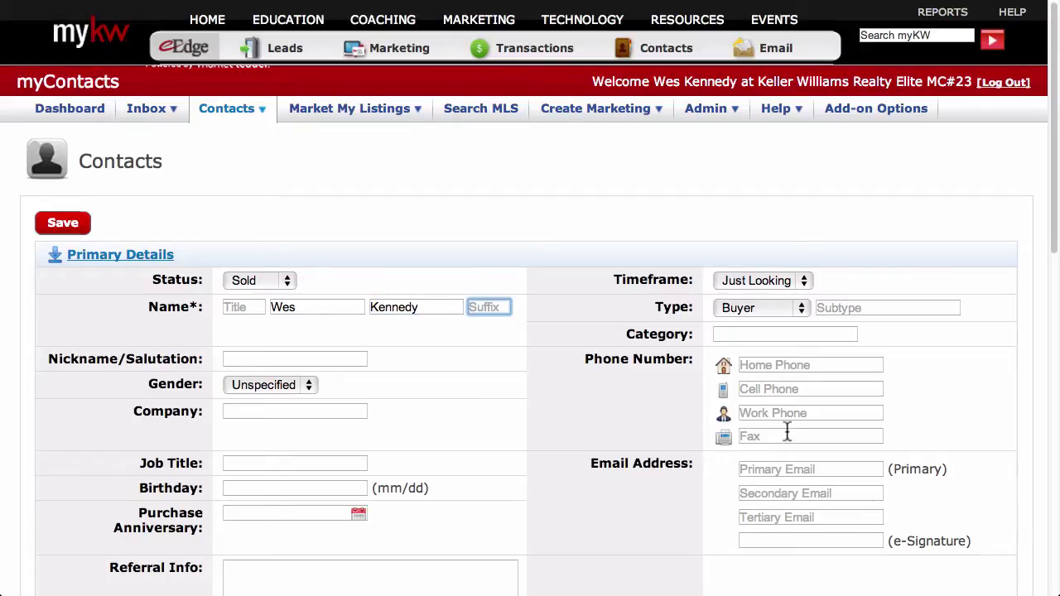
left_click(793, 469)
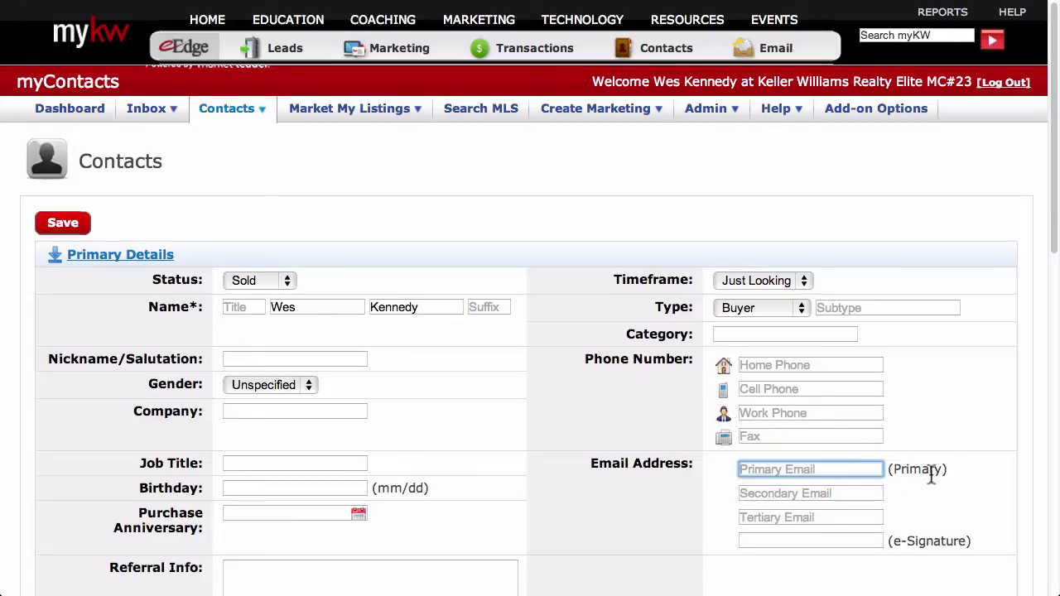
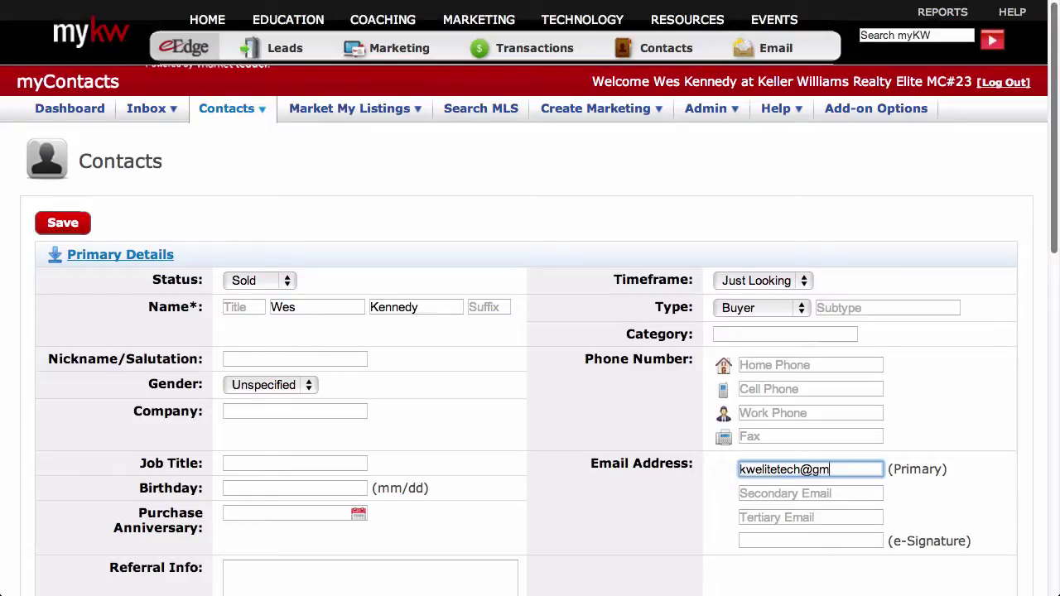
left_click(1058, 478)
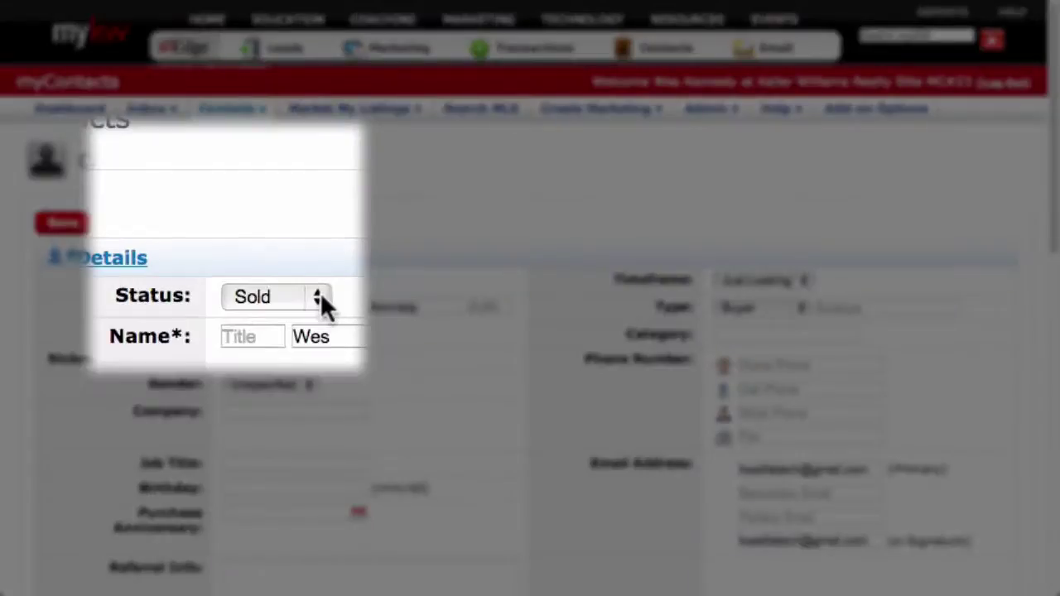
- Set the contact's Status to Hot after trying Sold, Retry and Active
left_click(290, 281)
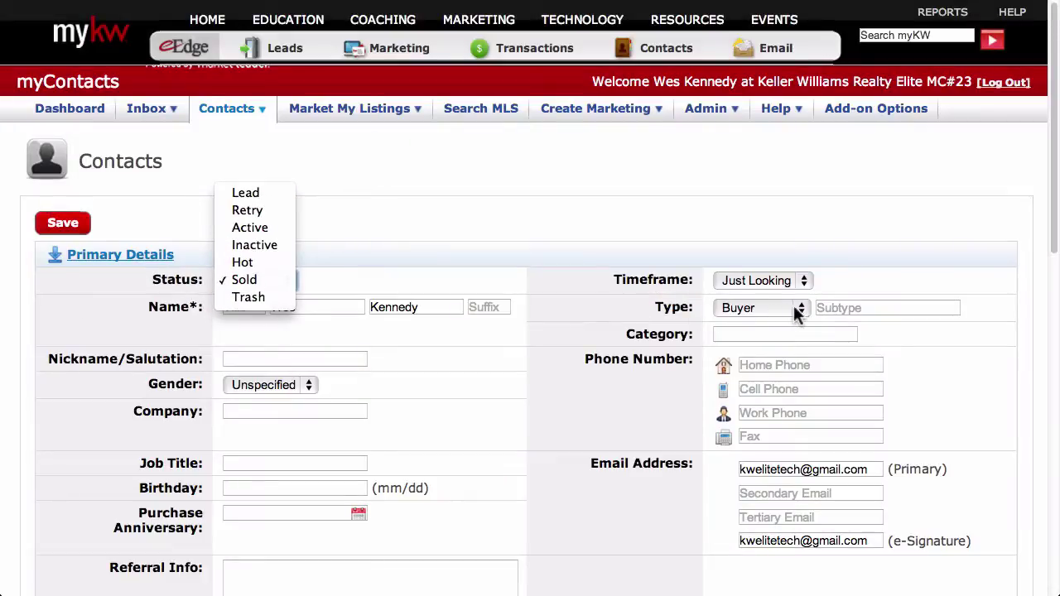
left_click(801, 307)
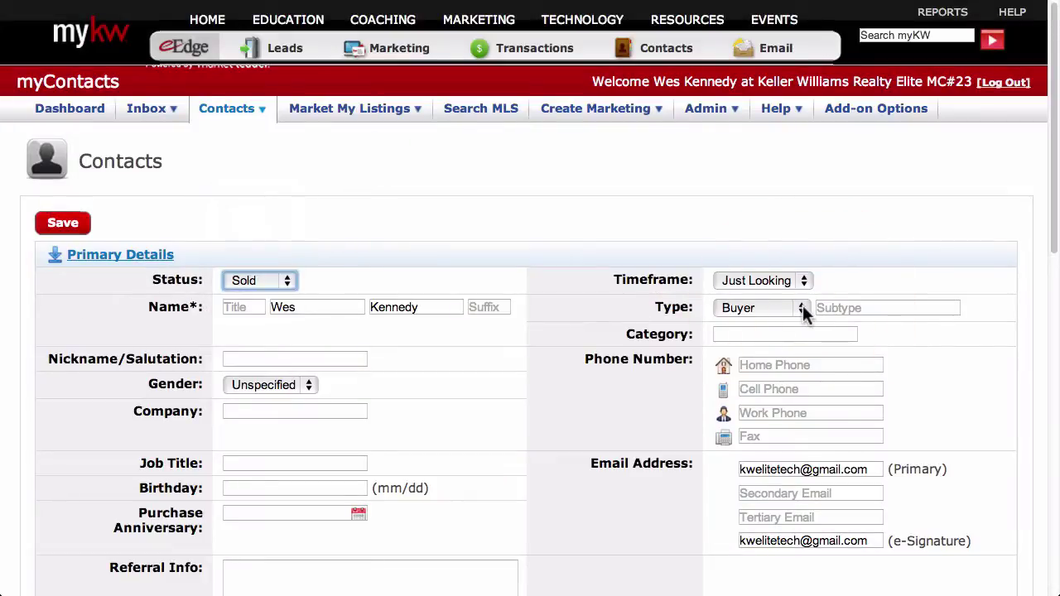
left_click(802, 307)
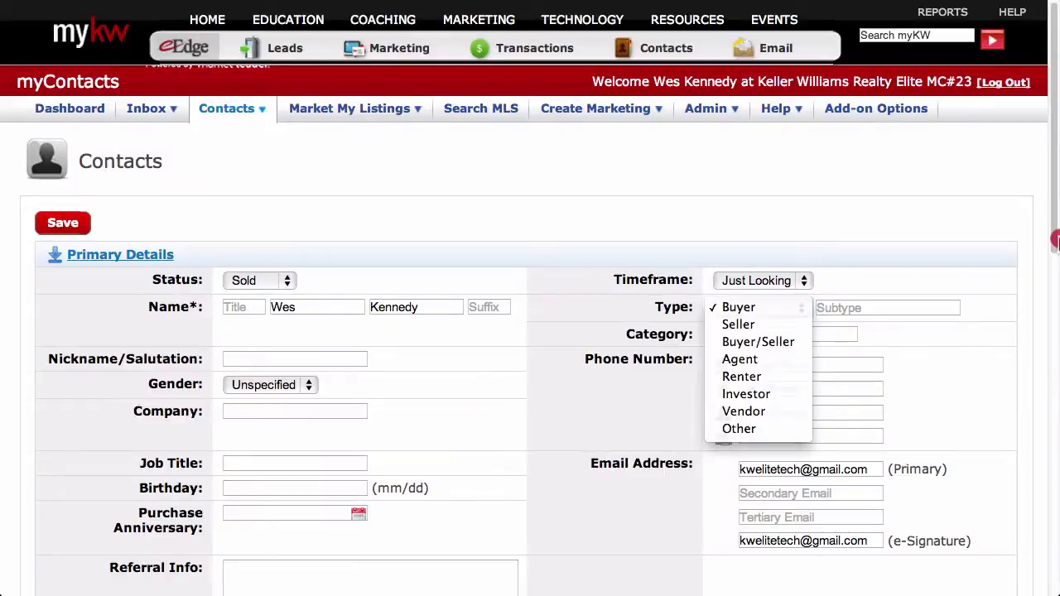
left_click(1057, 240)
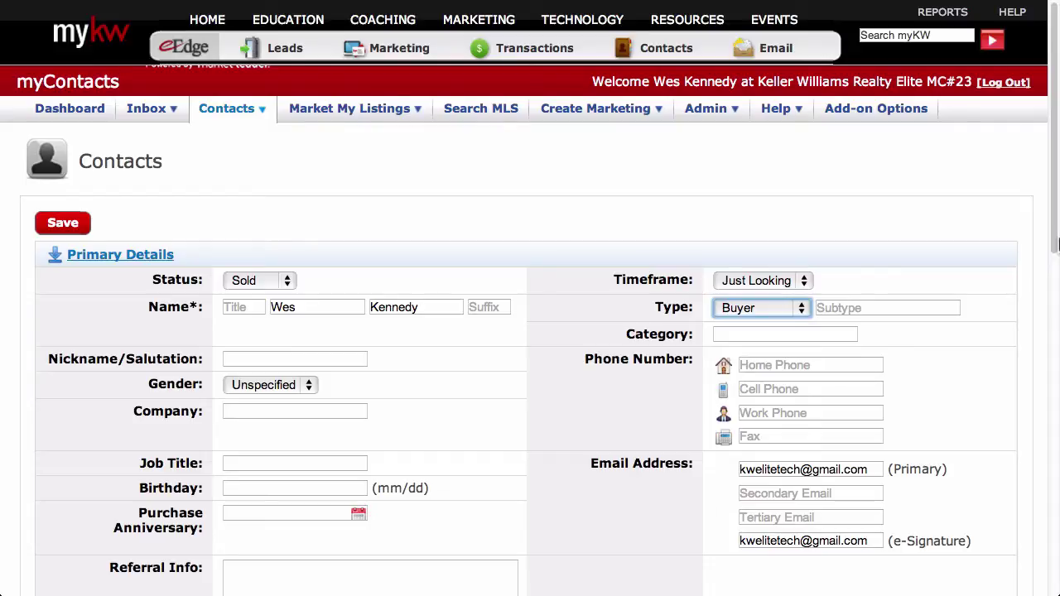
left_click(292, 281)
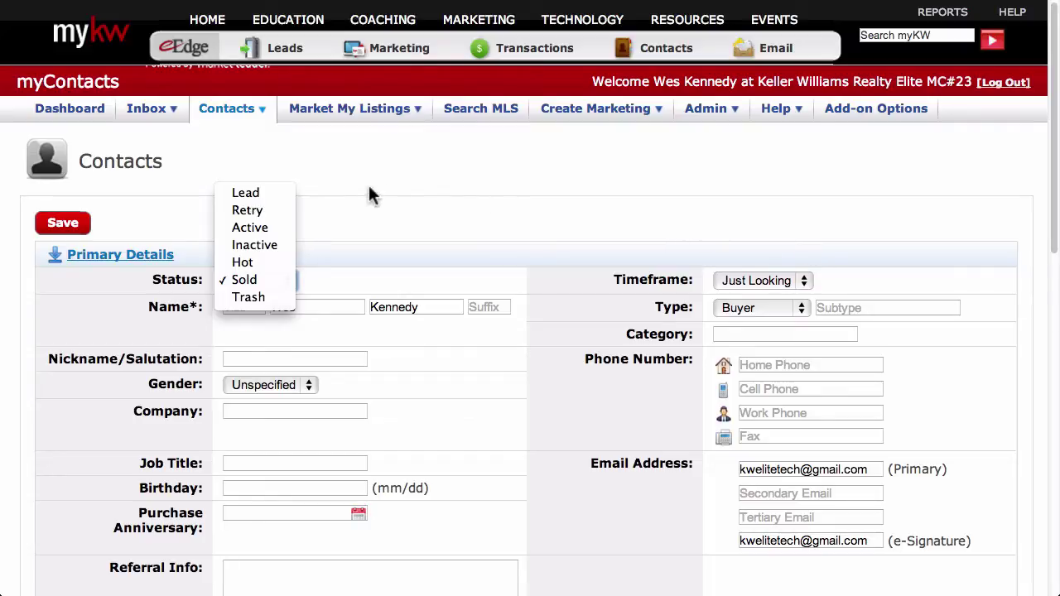
left_click(280, 212)
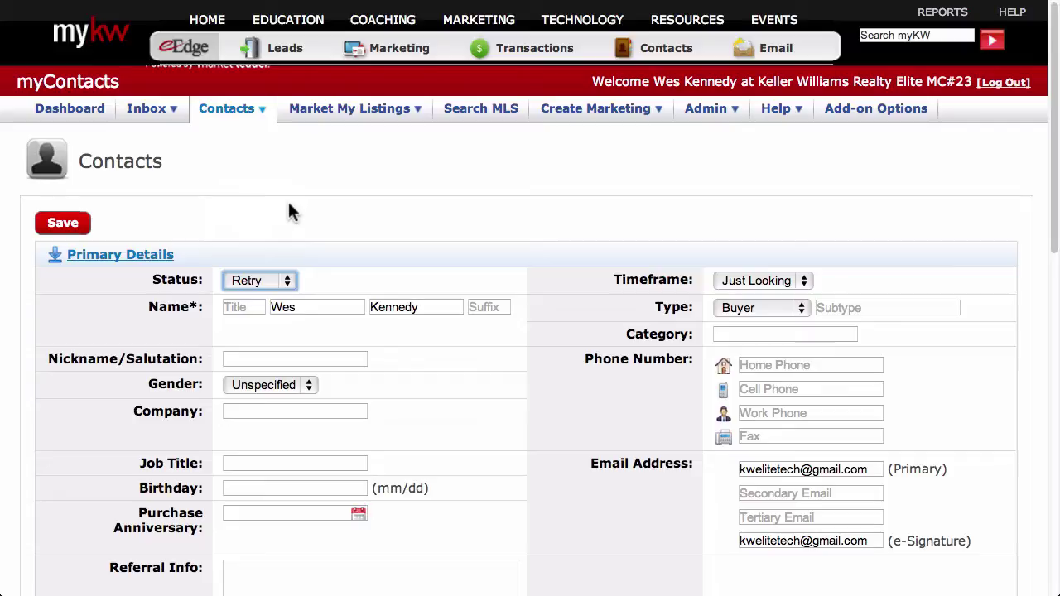
left_click(288, 281)
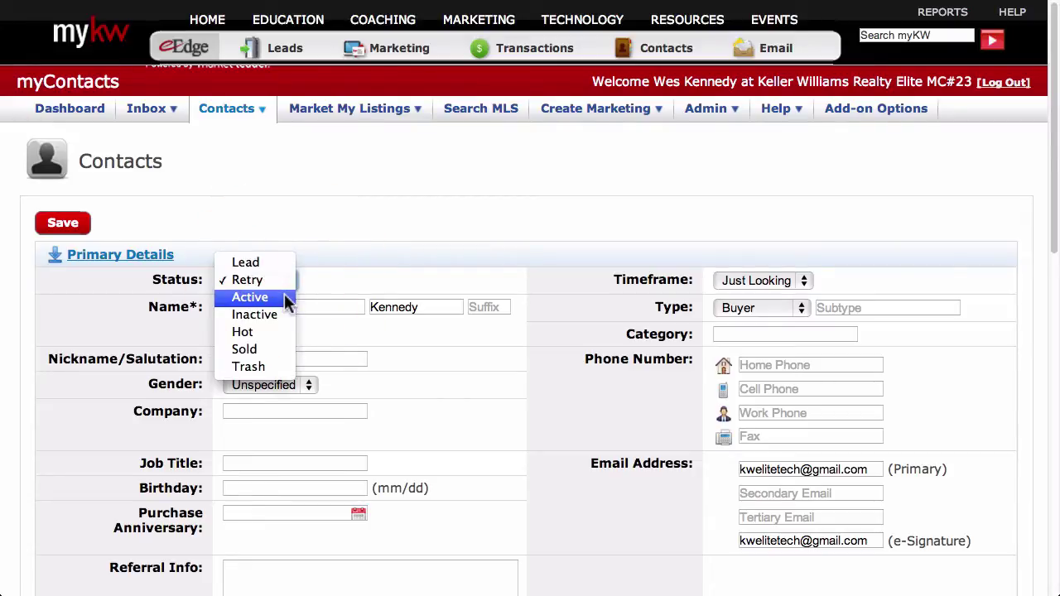
left_click(286, 298)
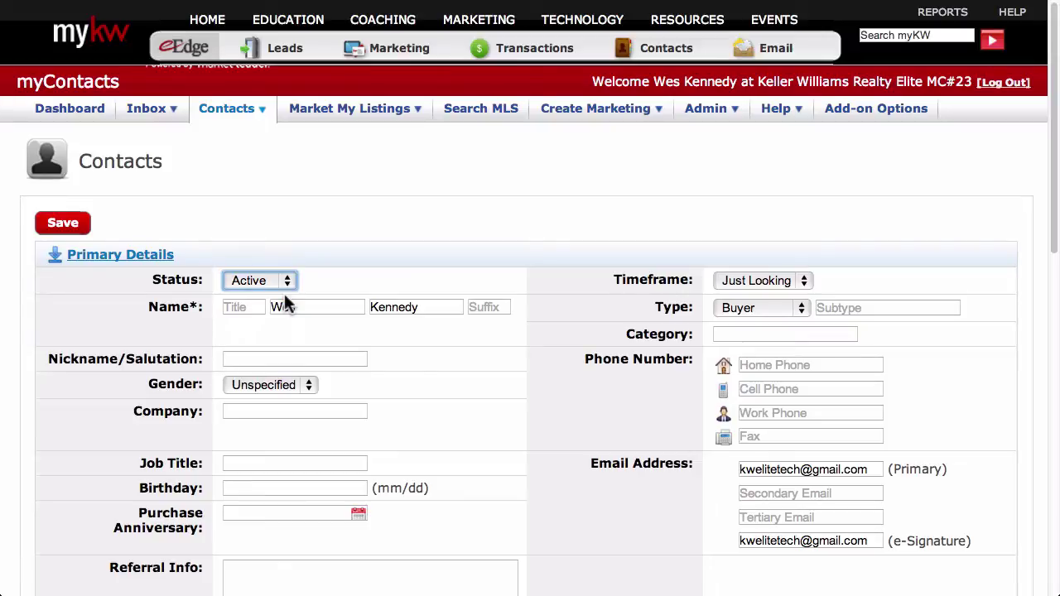
left_click(287, 282)
left_click(278, 310)
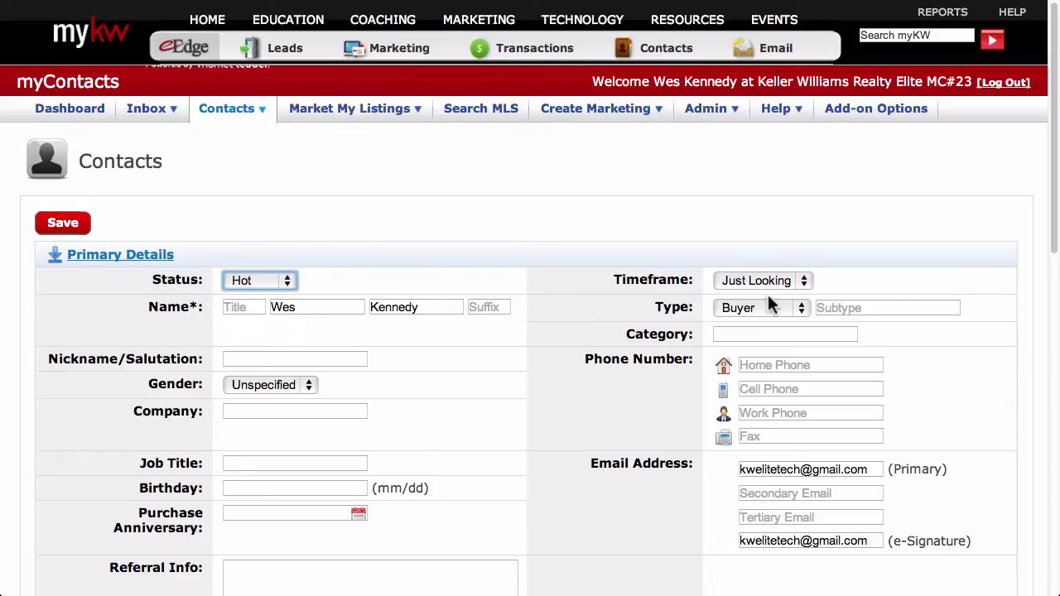
- Set the Timeframe to Now and the contact Type to Buyer/Seller
left_click(803, 280)
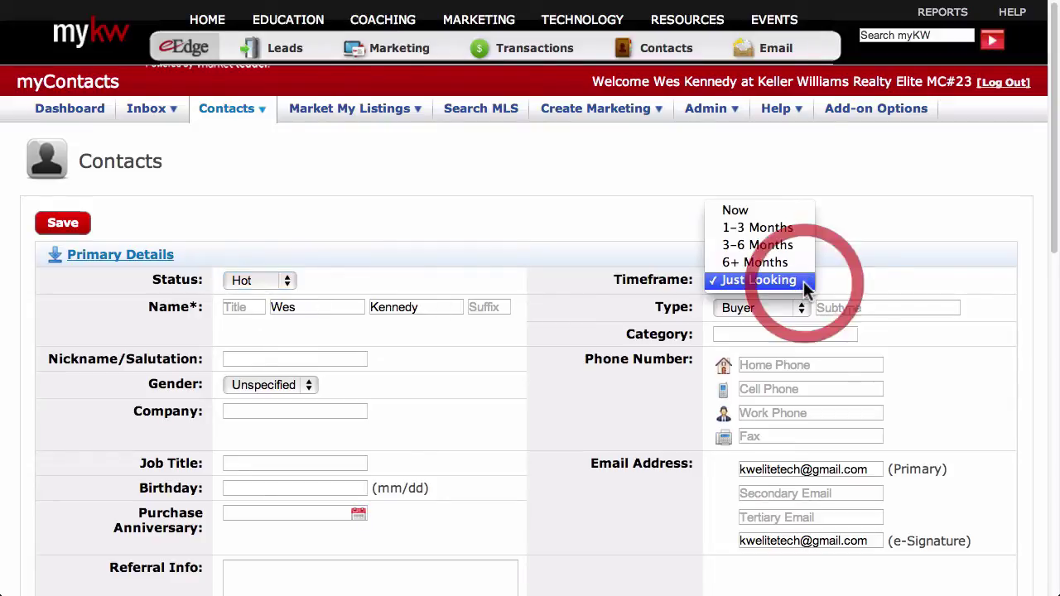
left_click(793, 216)
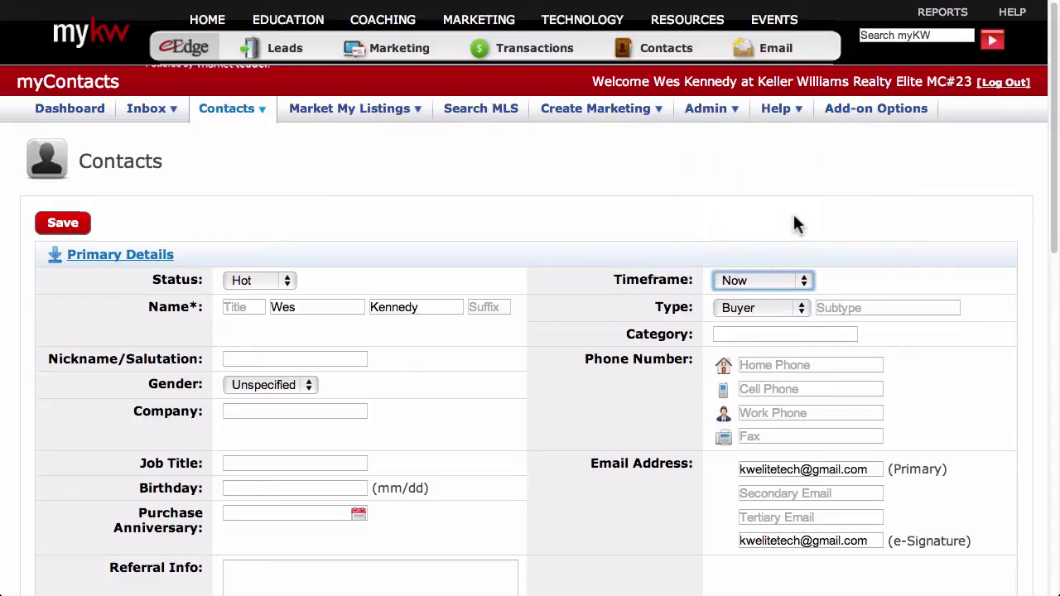
left_click(802, 308)
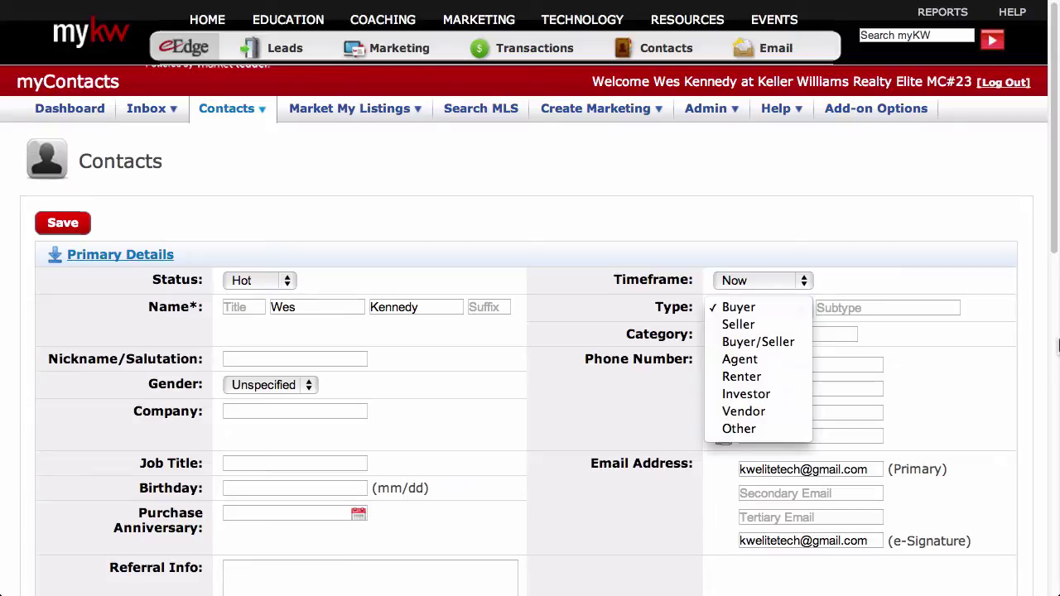
left_click(797, 345)
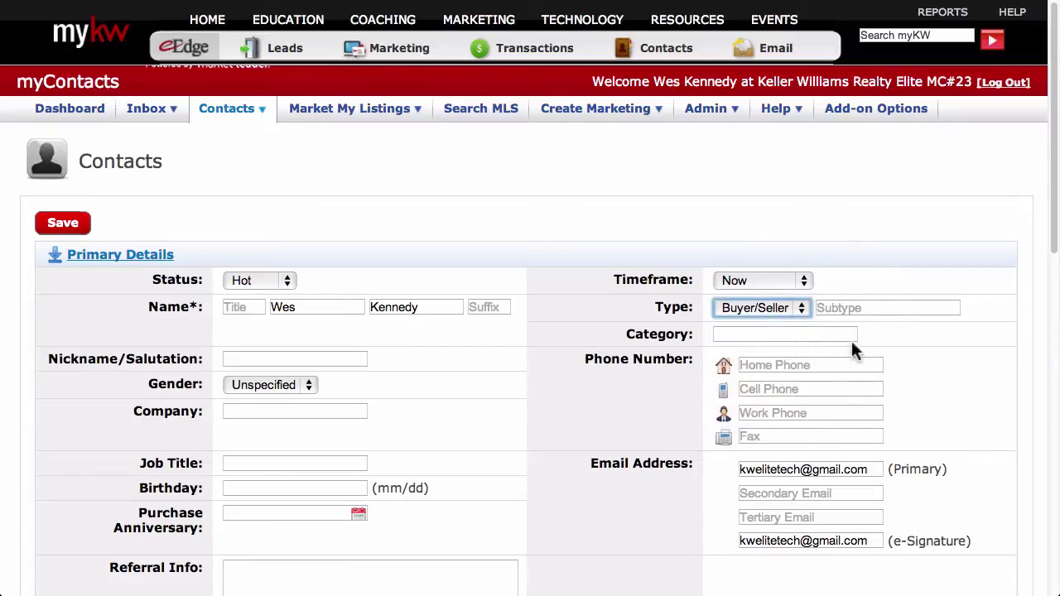
left_click(1025, 323)
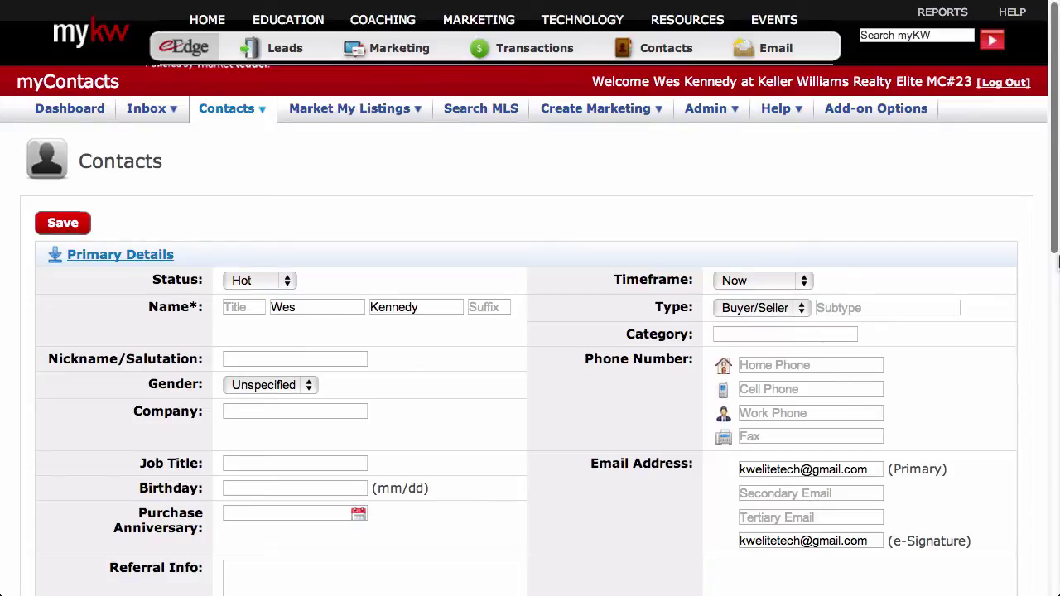
- Leave the welcome-email option unchecked and save the new contact
scroll(1057, 261, "down", 10)
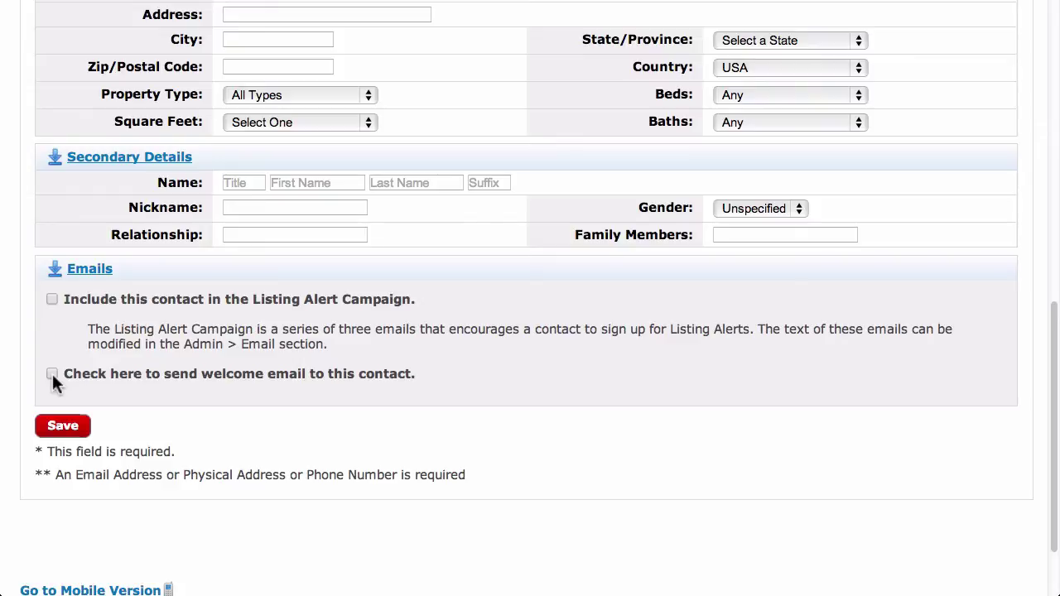
left_click(51, 374)
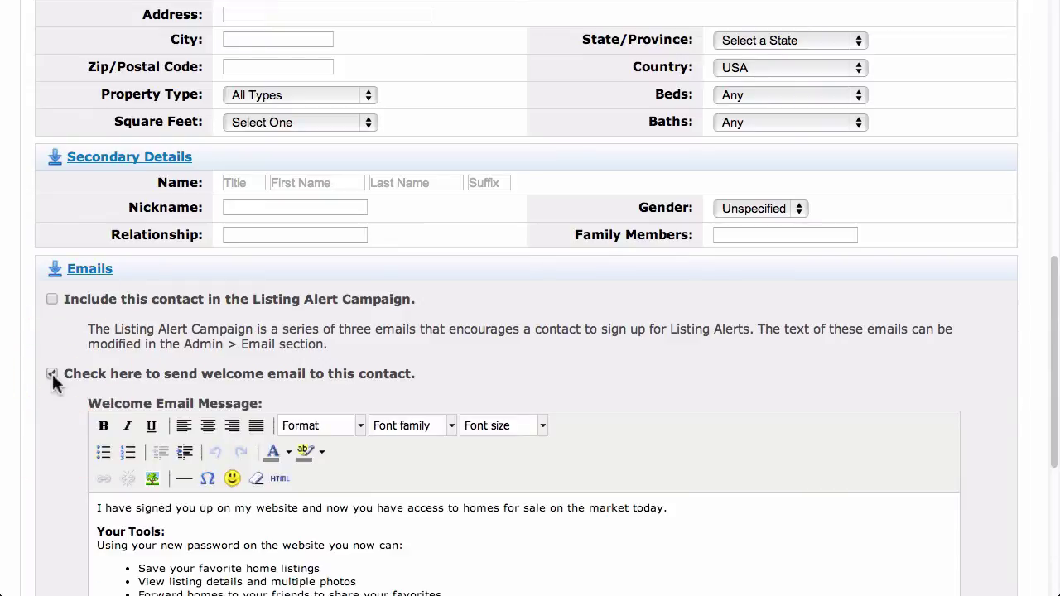
scroll(52, 373, "down", 3)
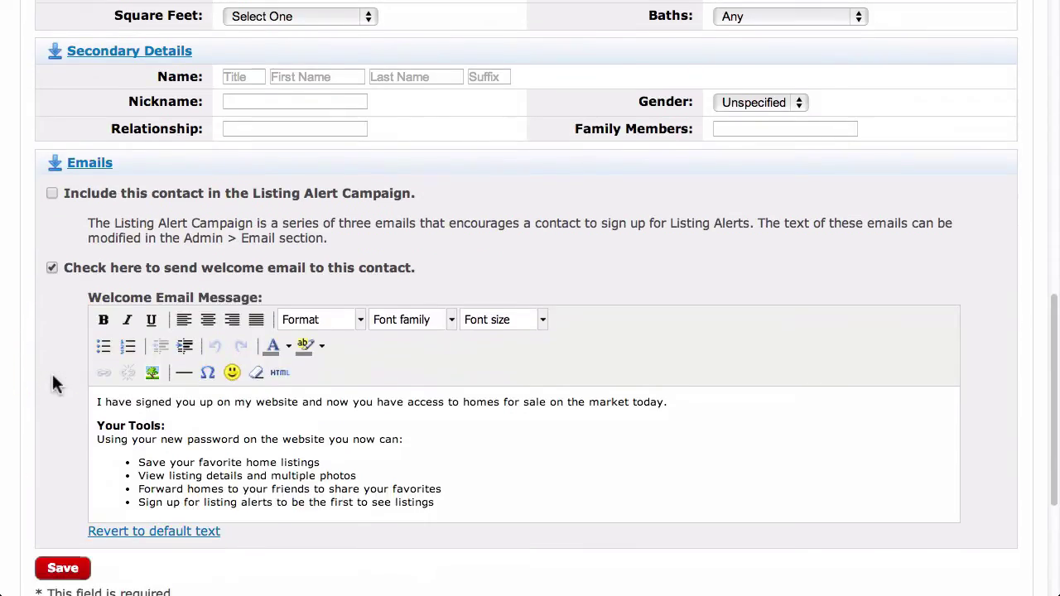
mouse_move(1057, 390)
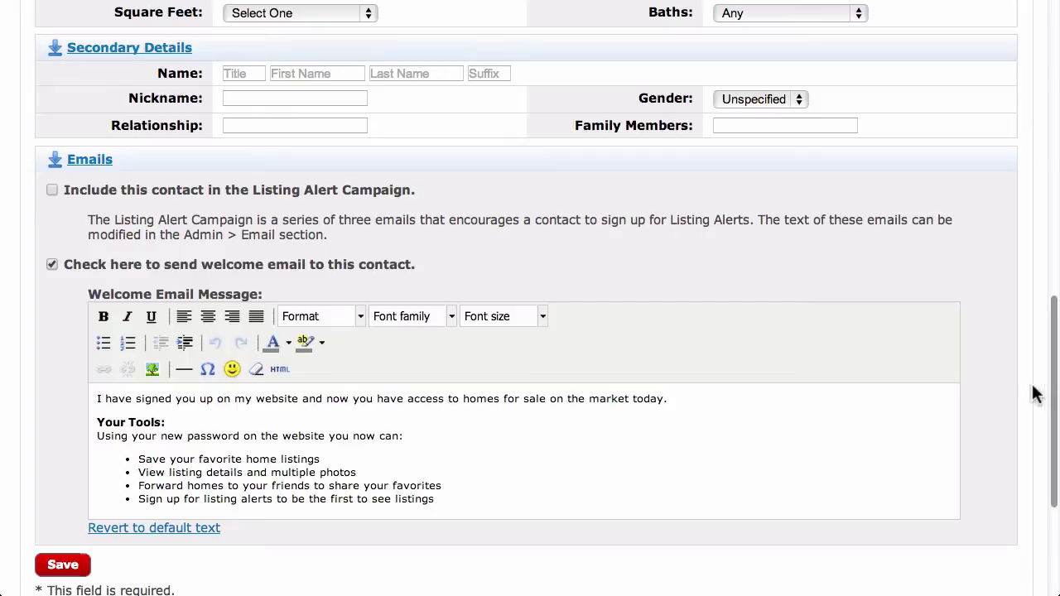
left_click(52, 267)
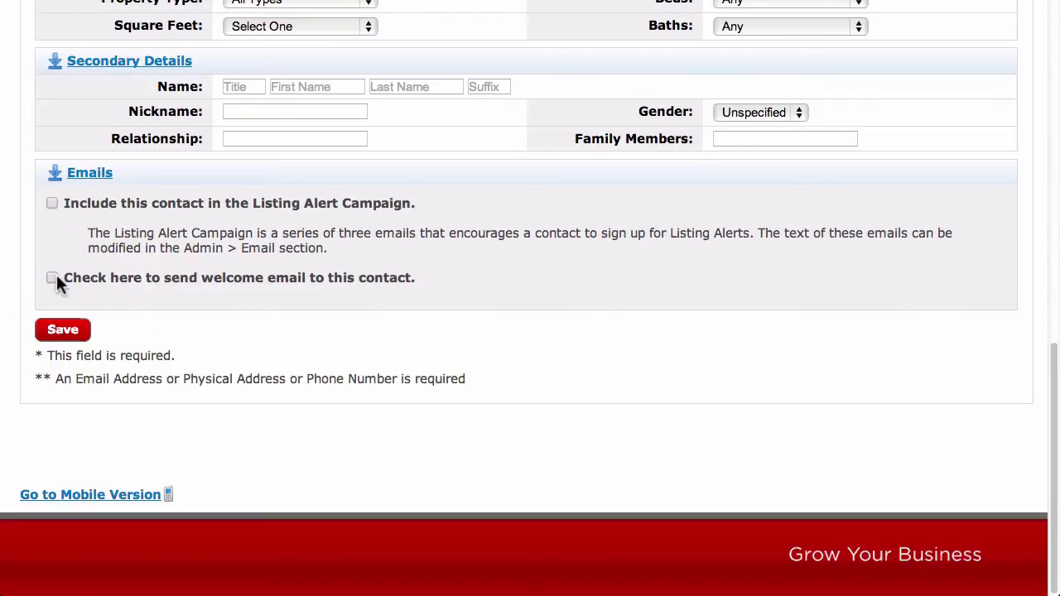
left_click(63, 331)
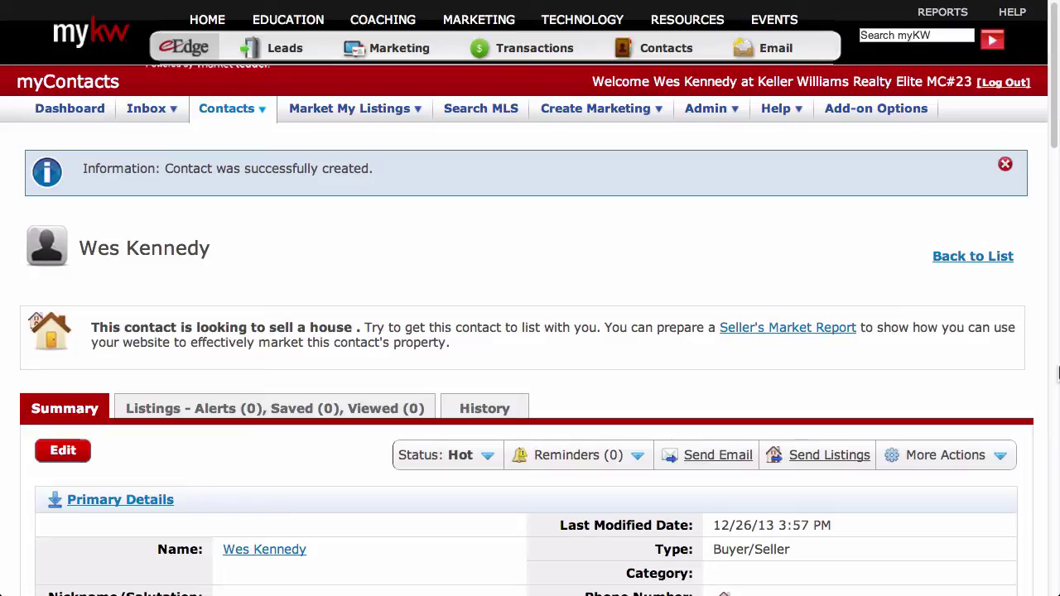
- Expand the new contact's Campaigns and Groups sections to review them
scroll(1057, 375, "down", 12)
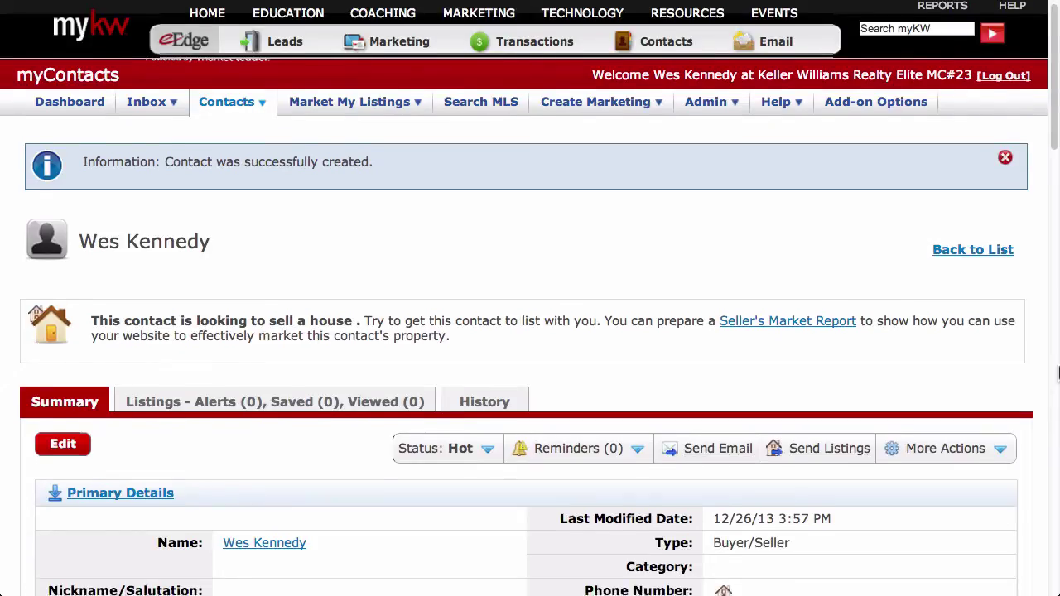
scroll(1057, 374, "down", 6)
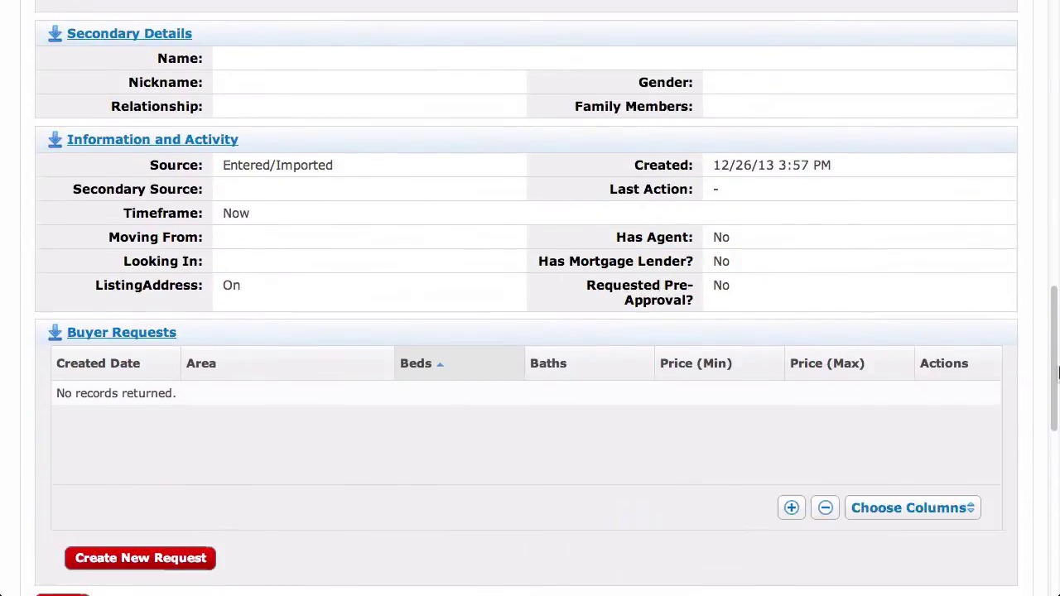
scroll(1057, 374, "down", 3)
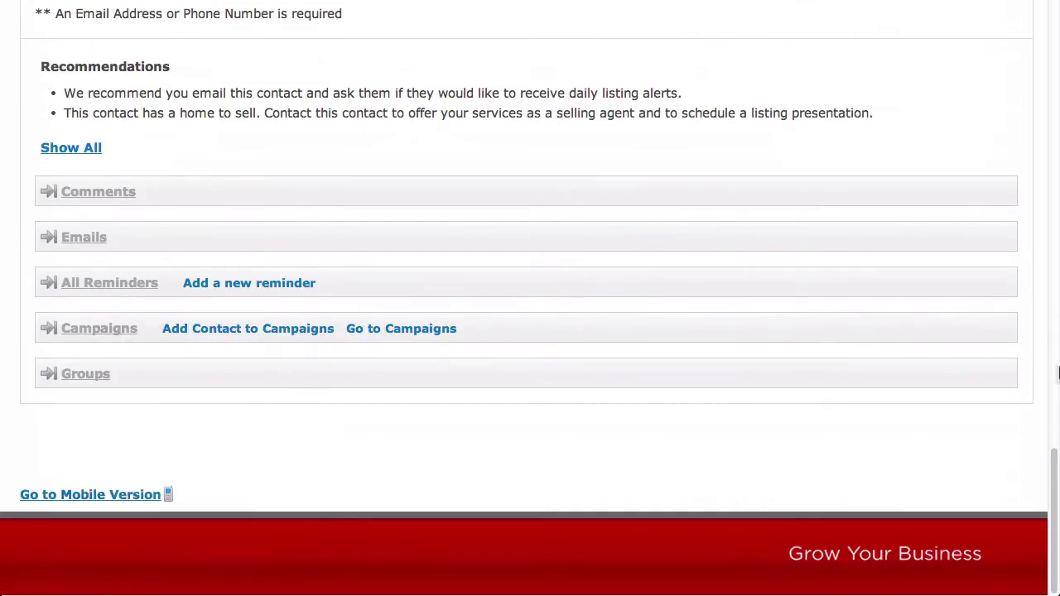
left_click(132, 331)
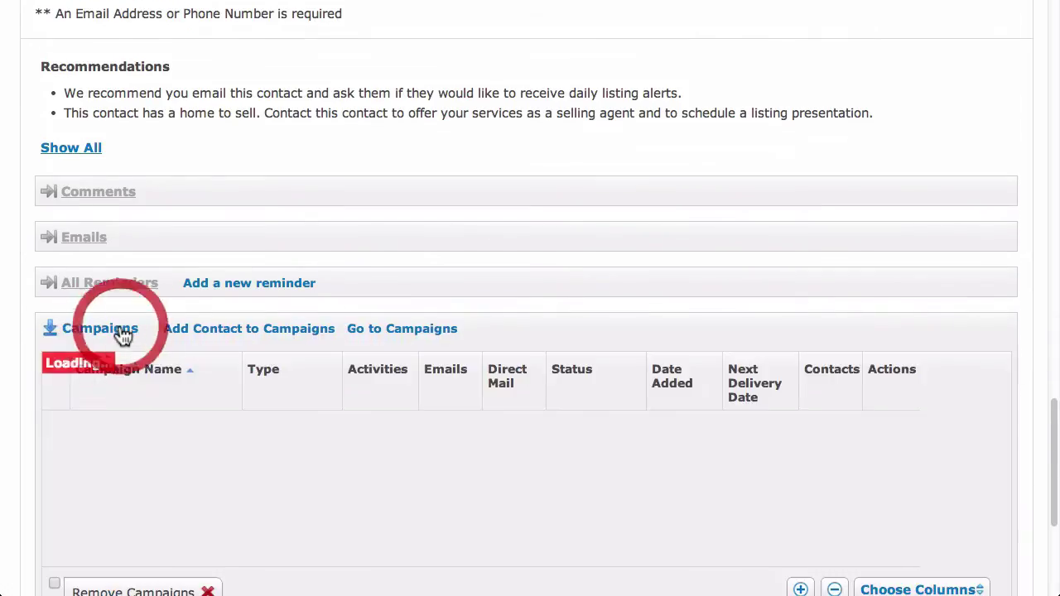
scroll(121, 333, "down", 4)
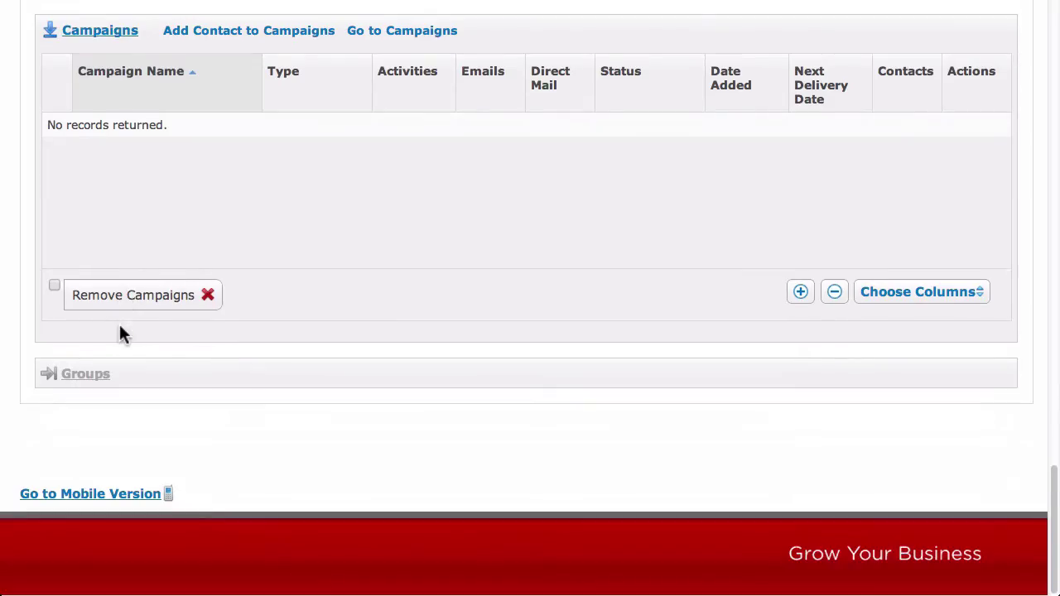
left_click(105, 378)
scroll(106, 381, "down", 4)
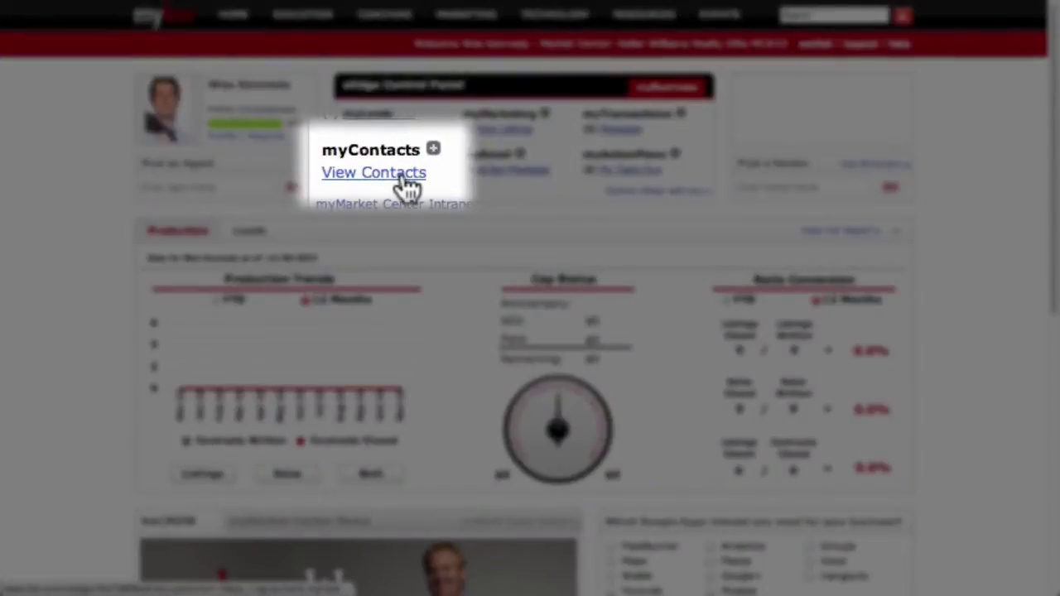
- Open the contacts list, then choose Contacts > Import/Export
left_click(407, 181)
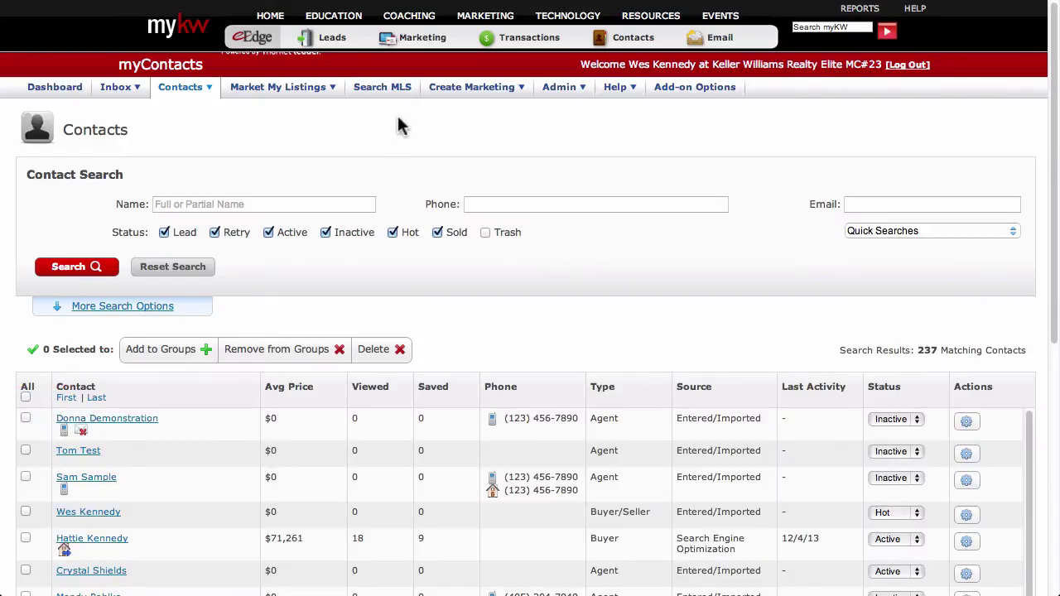
left_click(198, 92)
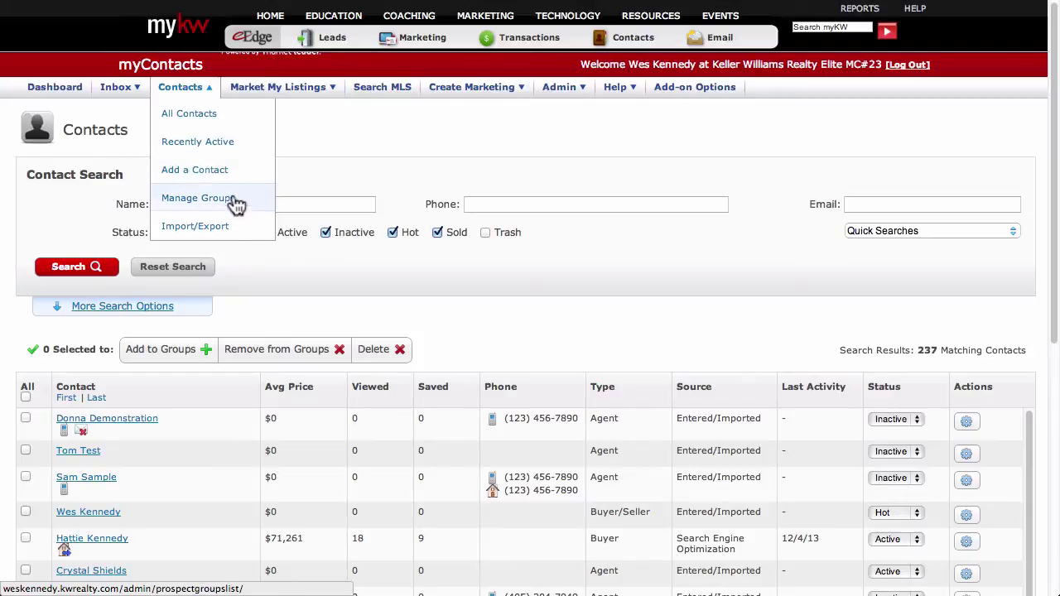
left_click(237, 230)
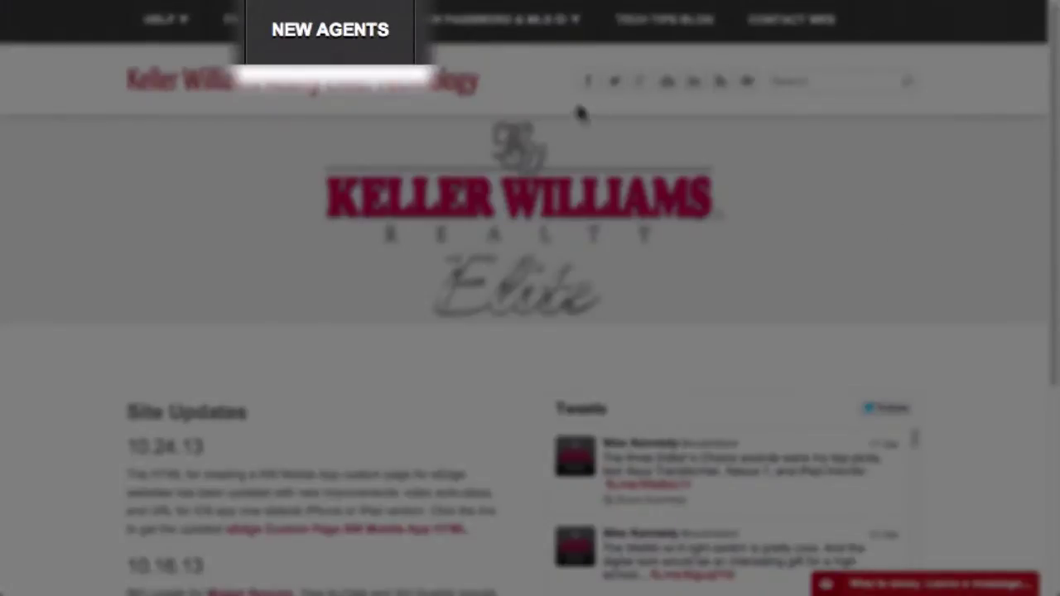
- Download the eEdge myContacts CSV Import Template from the New Agents help page
left_click(349, 31)
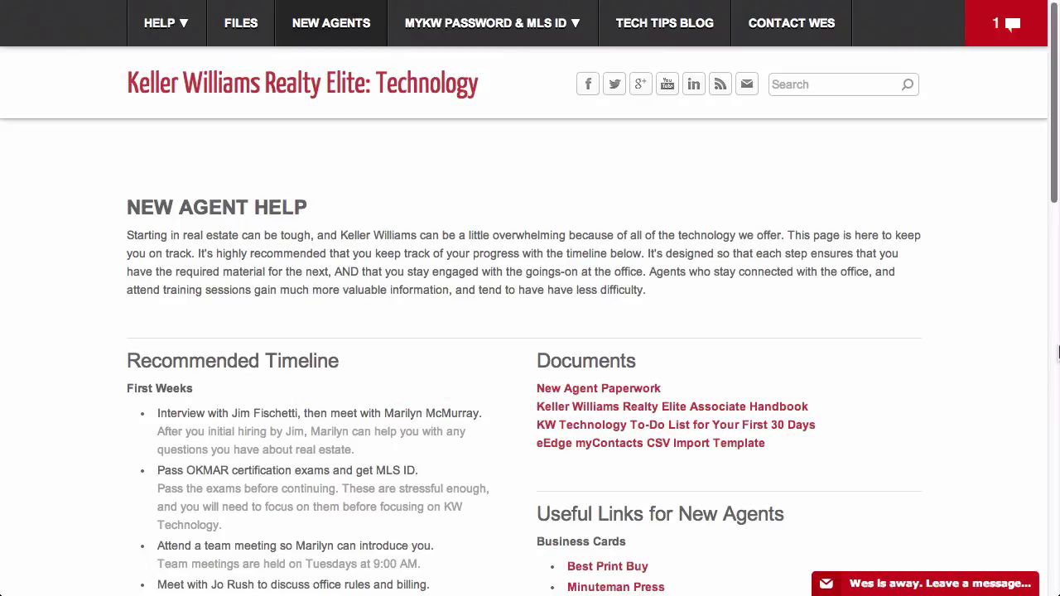
left_click(725, 447)
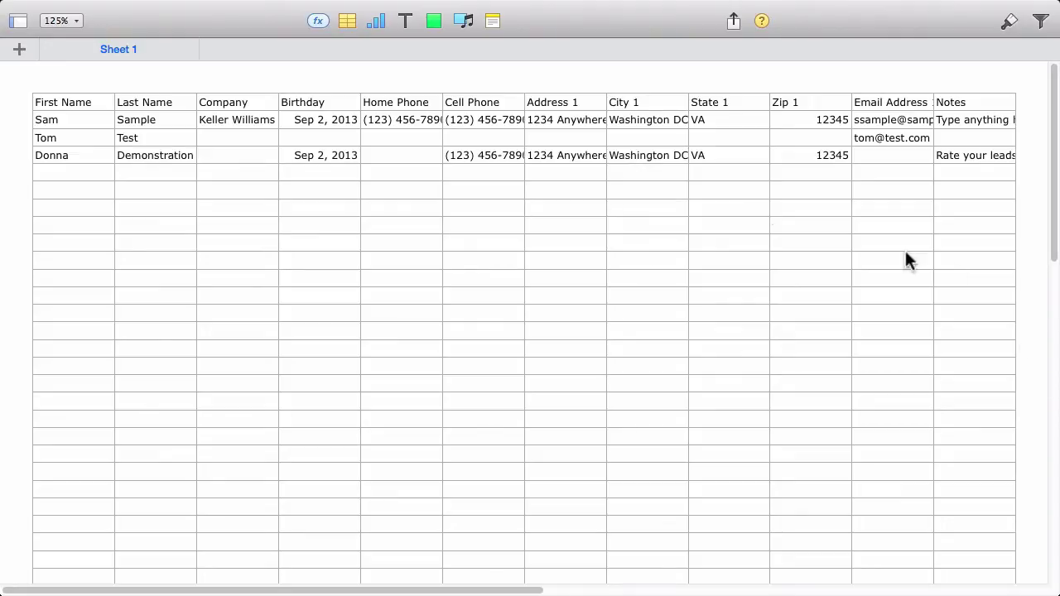
- Clear the three sample contact rows A2:L4 from the template
left_click(95, 122)
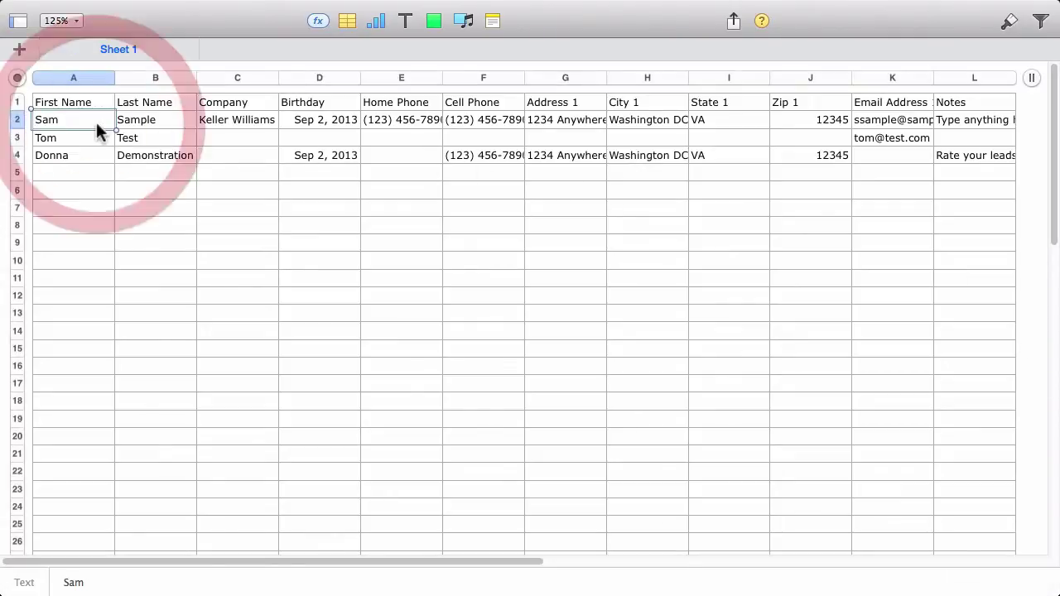
left_click_drag(967, 163, 79, 125)
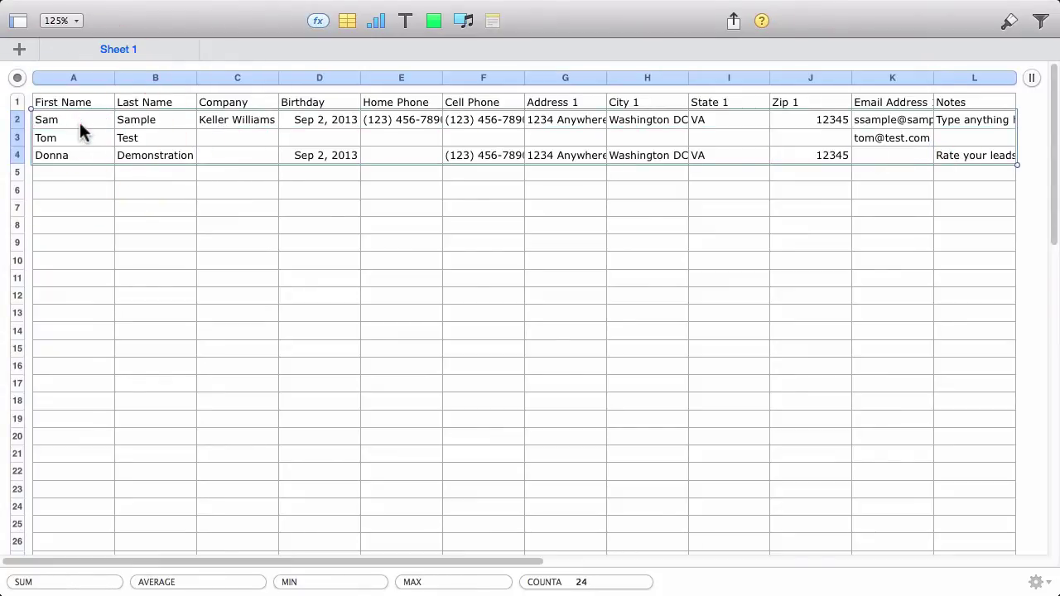
key("Delete")
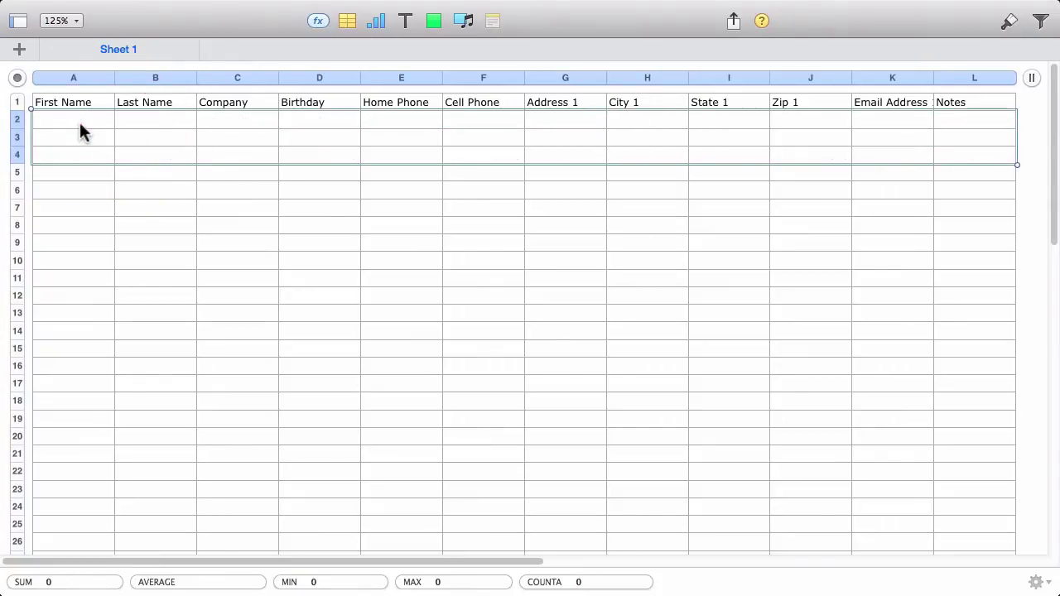
- Enter the contact's name, company Keller Williams, cell phone, e-mail and Notes 'Friends' in row 2
left_click(80, 121)
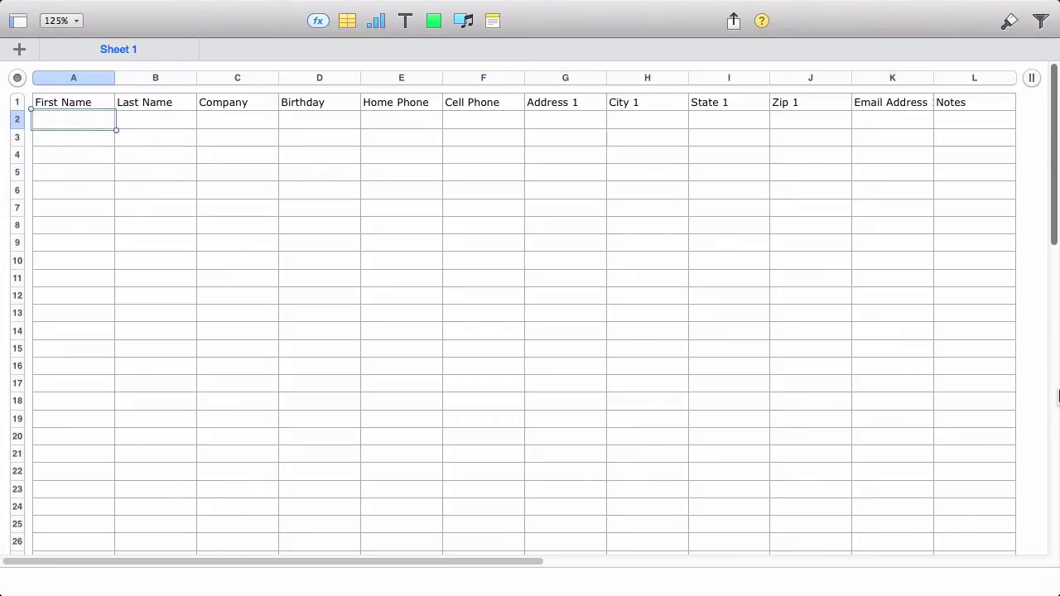
key("Tab")
key("Tab")
type("Keller Will")
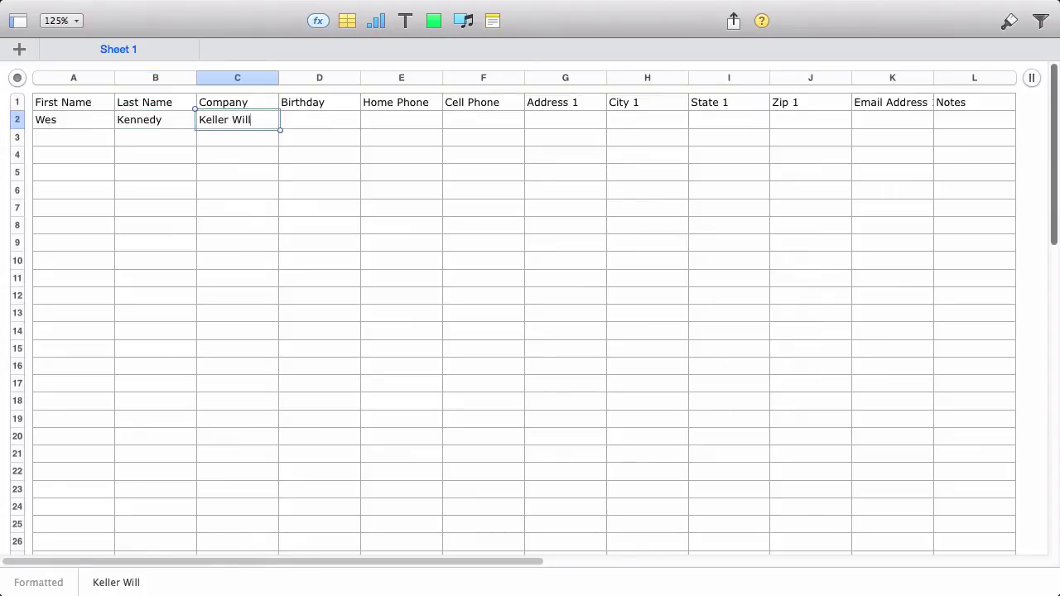
type("iams")
key("Tab")
key("Tab")
key("Tab")
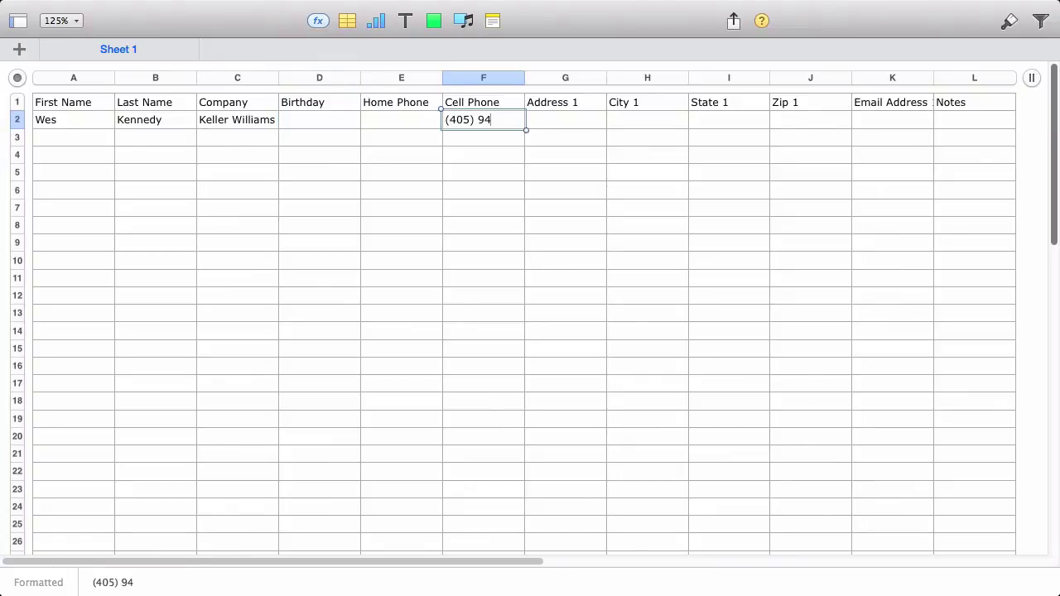
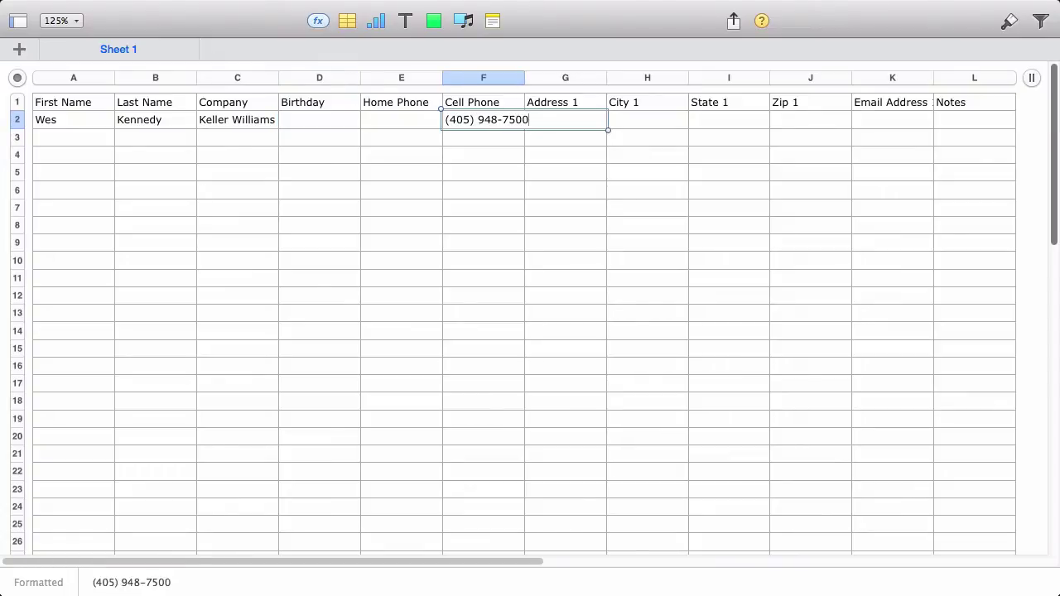
key("Tab")
key("Tab")
key("Tab")
key("Tab")
key("Tab")
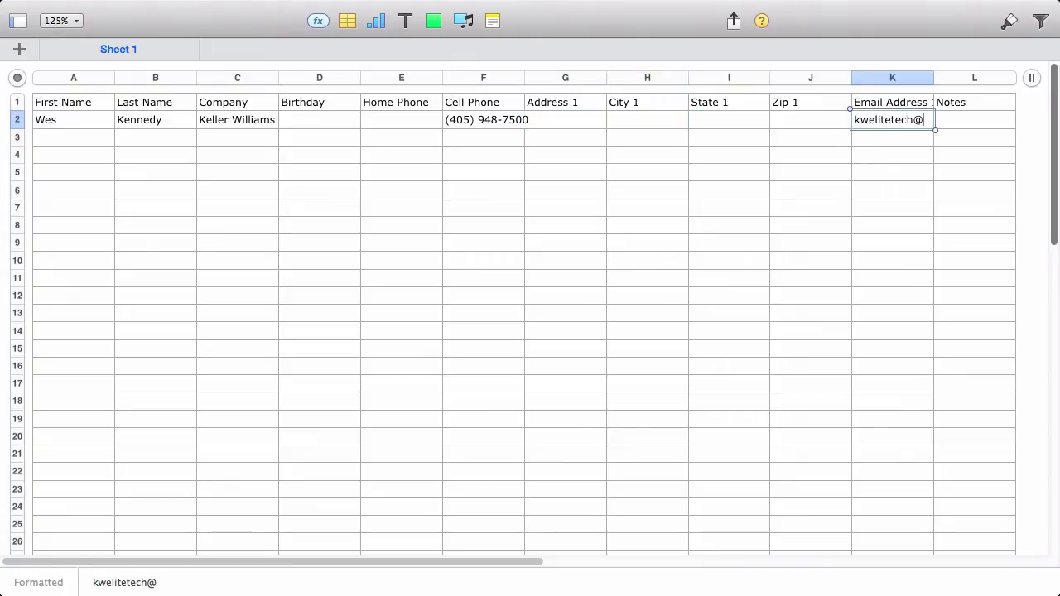
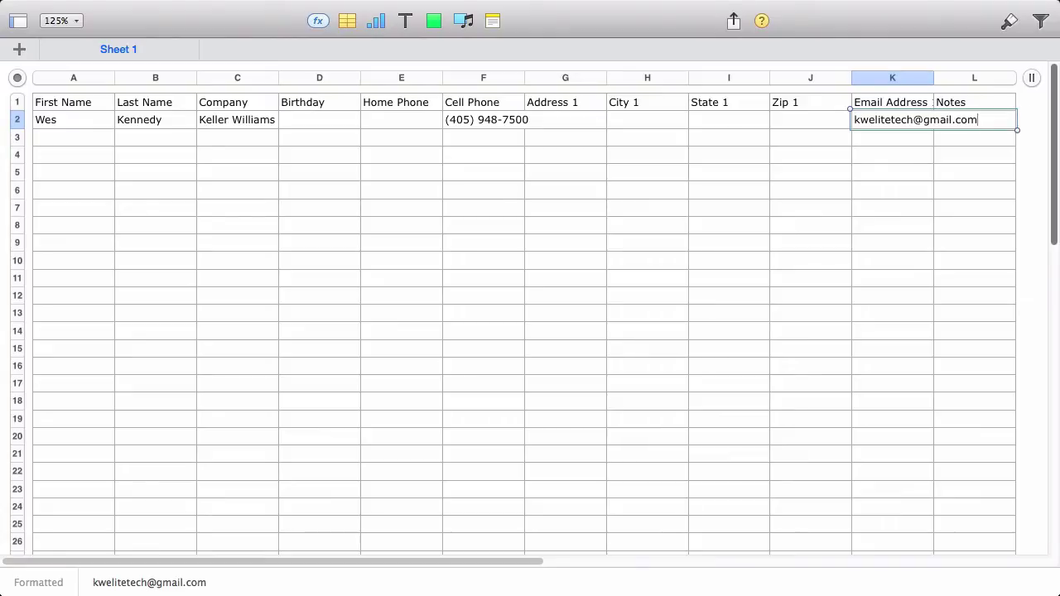
key("Tab")
type("Friends")
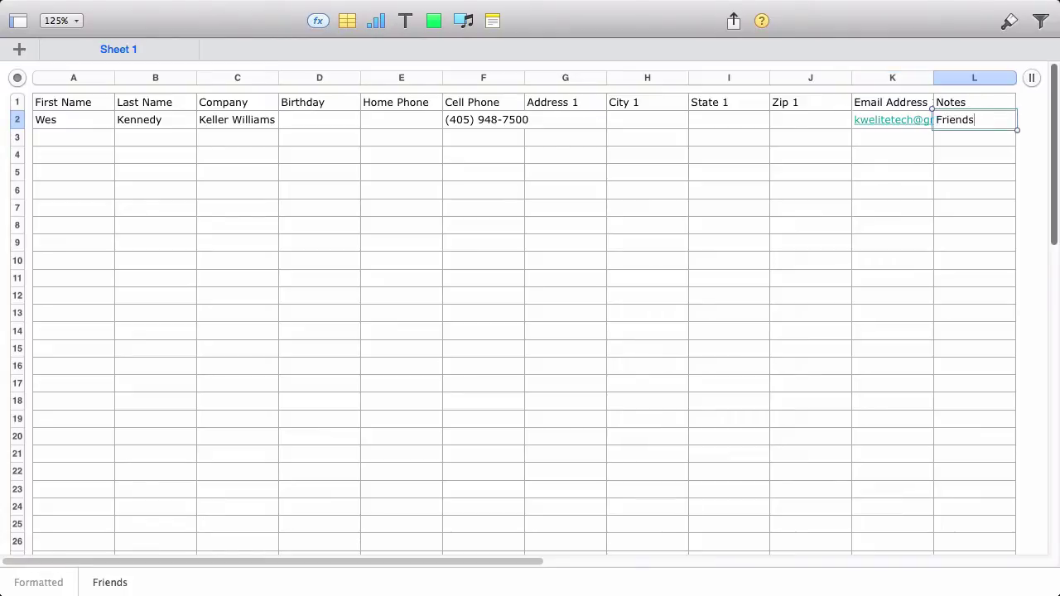
left_click(1027, 404)
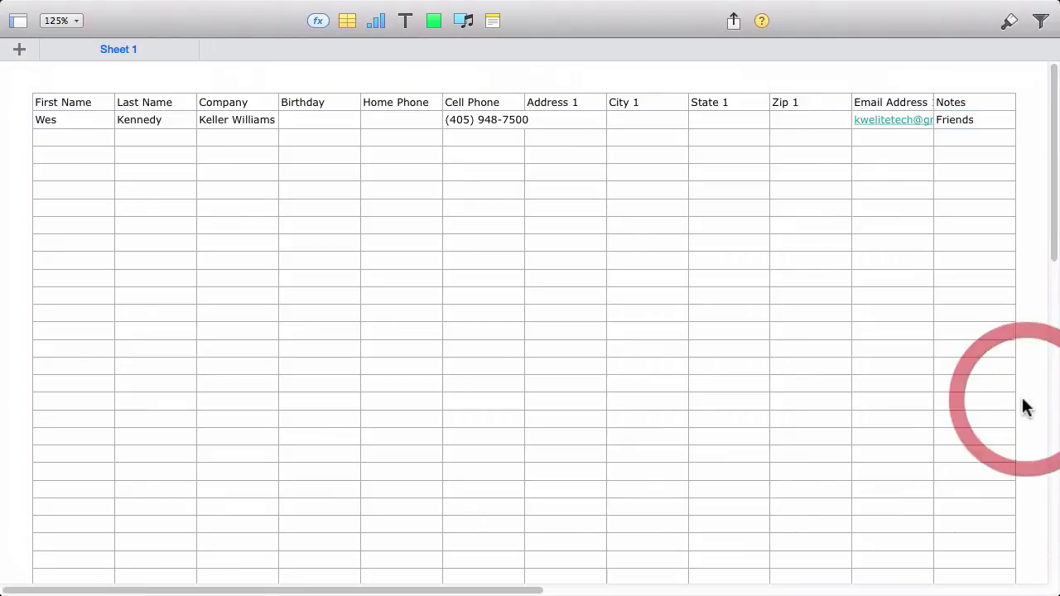
- Export the sheet as CSV to the Desktop, replacing eedge_mycontacts_csv_import_template.csv, then return to the browser
mouse_move(184, 6)
left_click(123, 9)
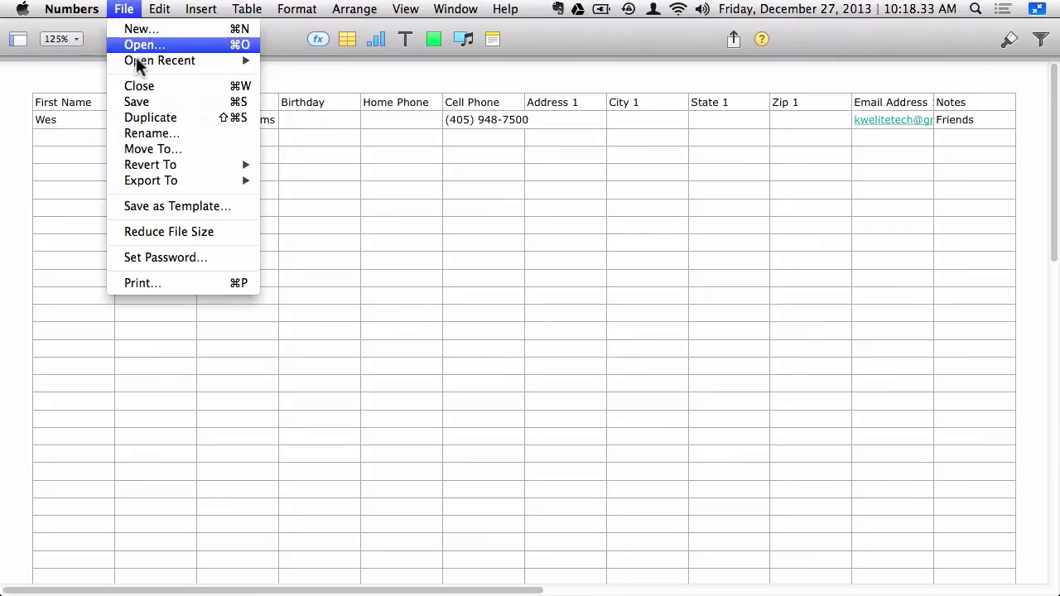
mouse_move(161, 179)
left_click(292, 213)
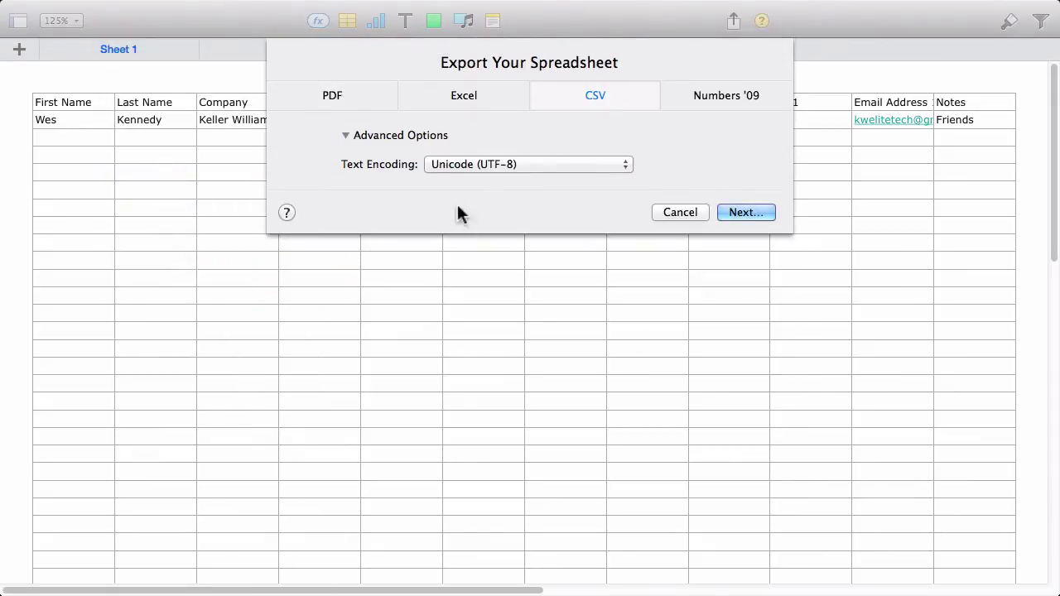
left_click(740, 213)
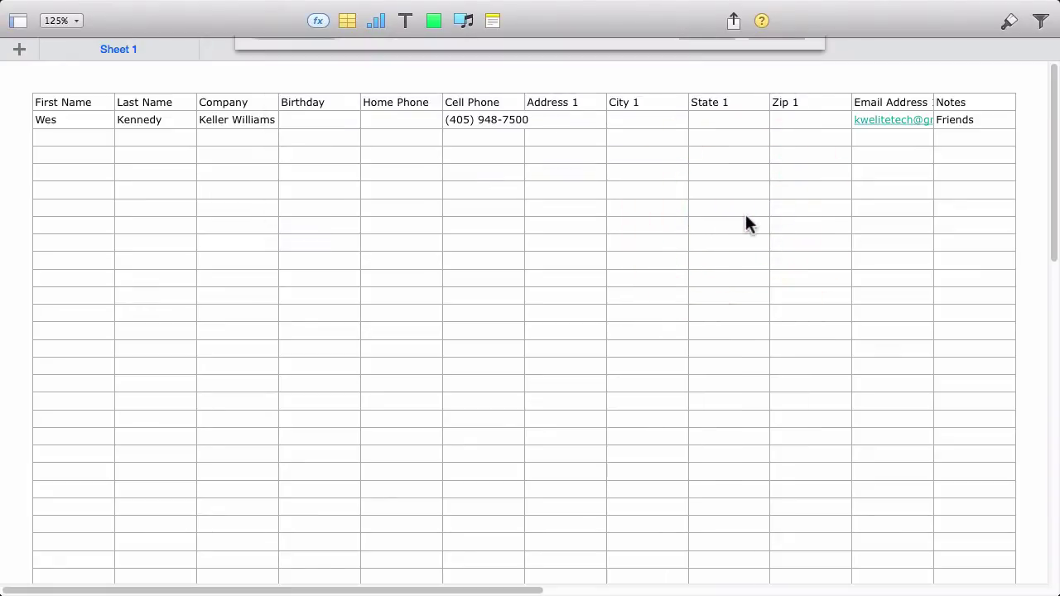
left_click(537, 153)
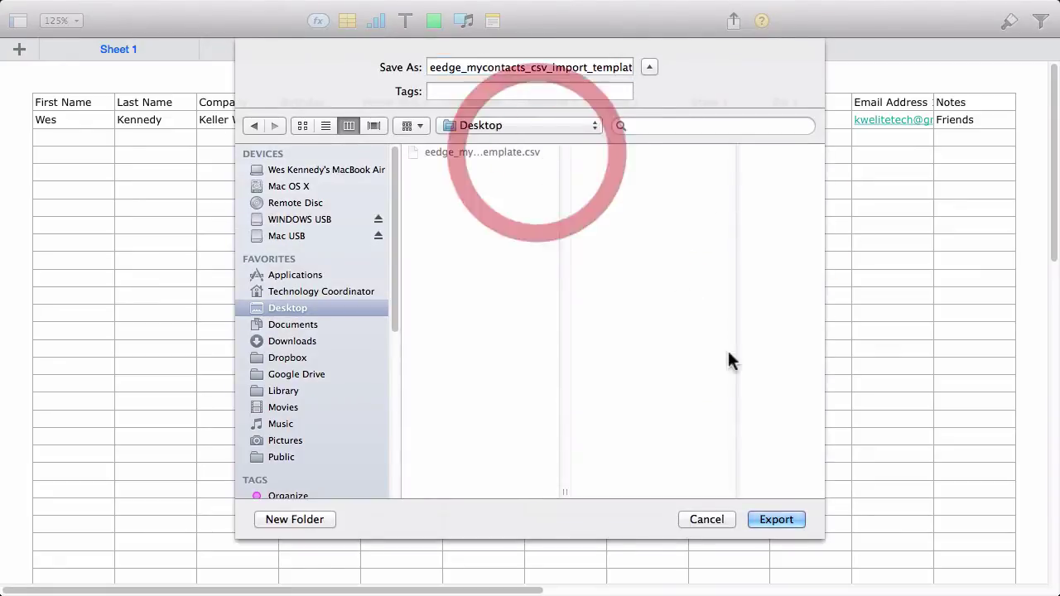
left_click(773, 517)
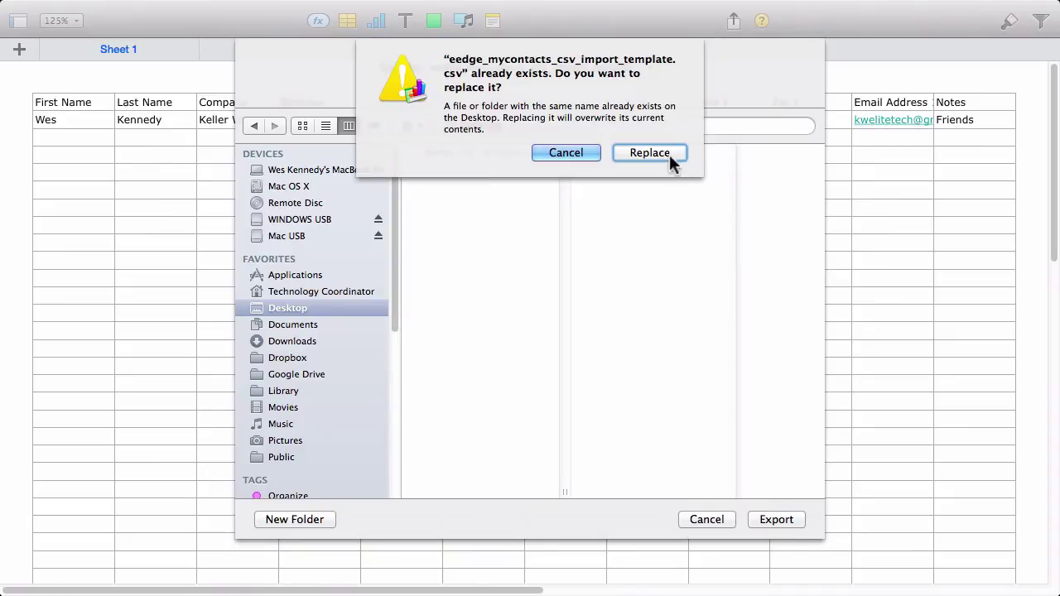
left_click(671, 156)
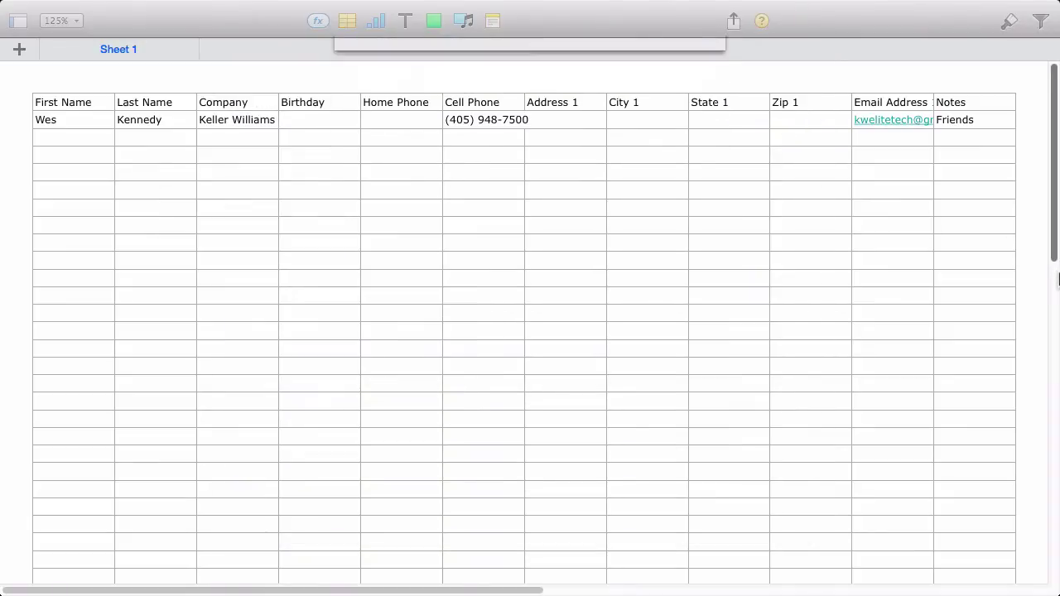
key("ctrl+Right")
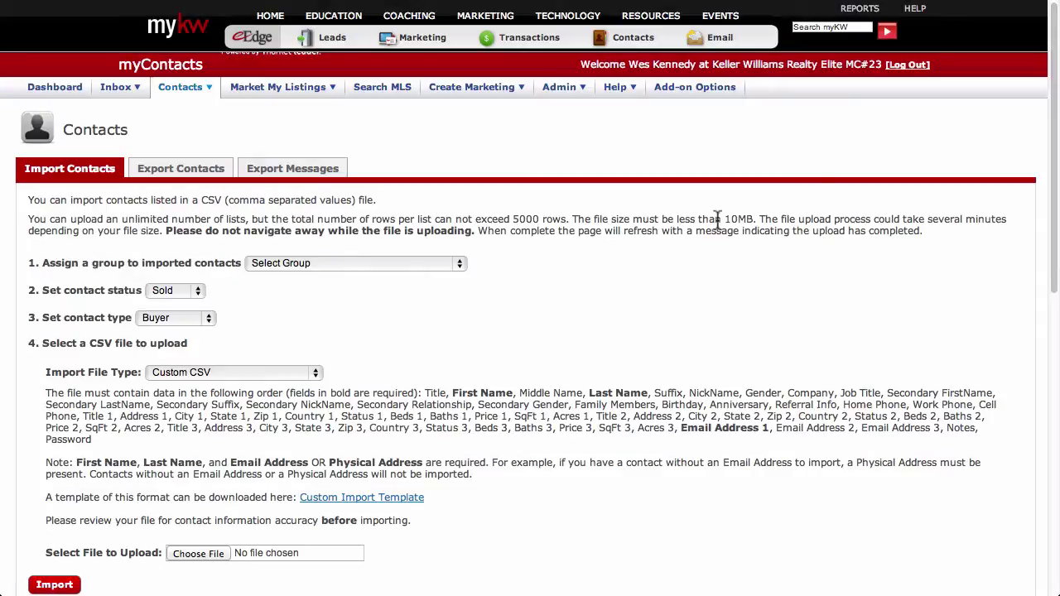
- Assign imported contacts to the Friends group with status Inactive and contact type Agent
left_click(456, 263)
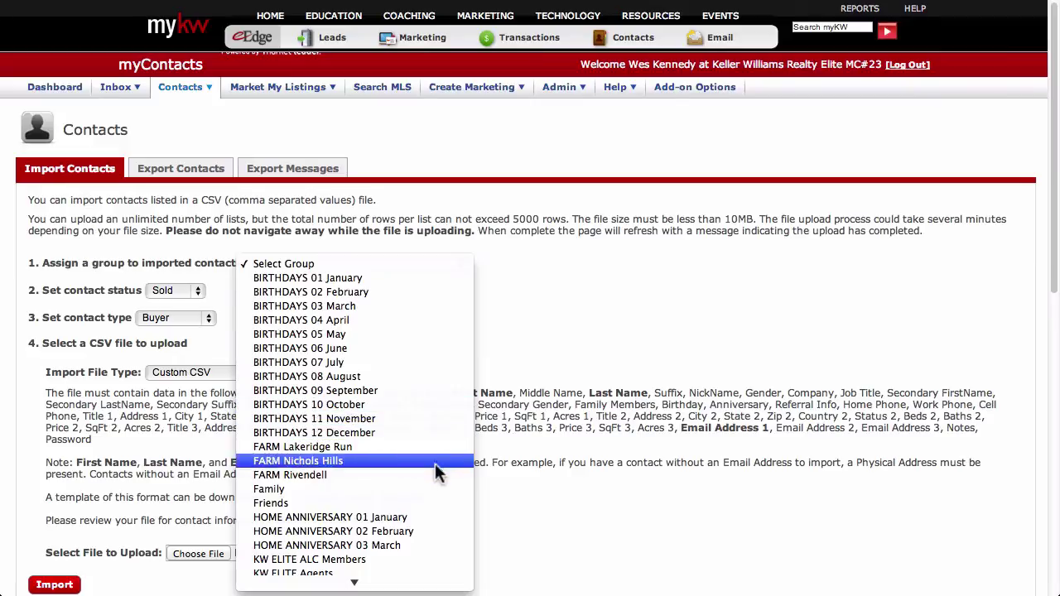
left_click(441, 503)
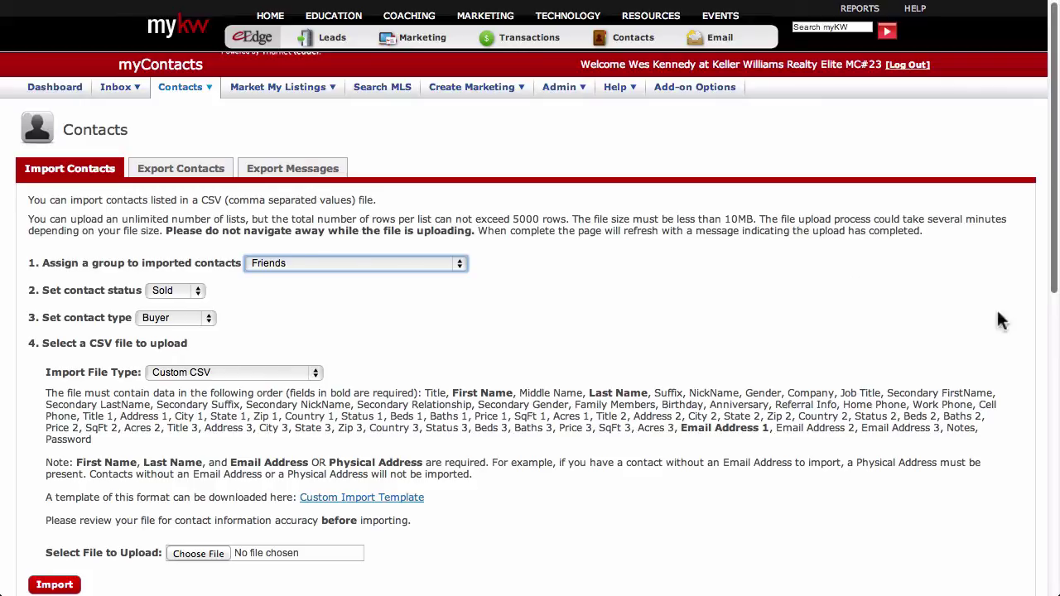
left_click(193, 291)
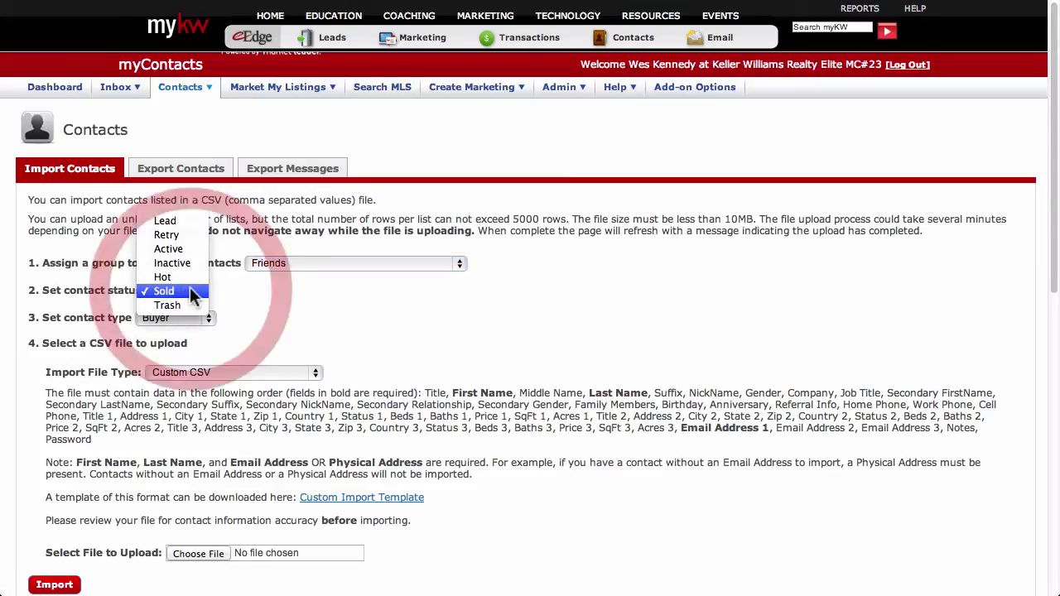
left_click(193, 264)
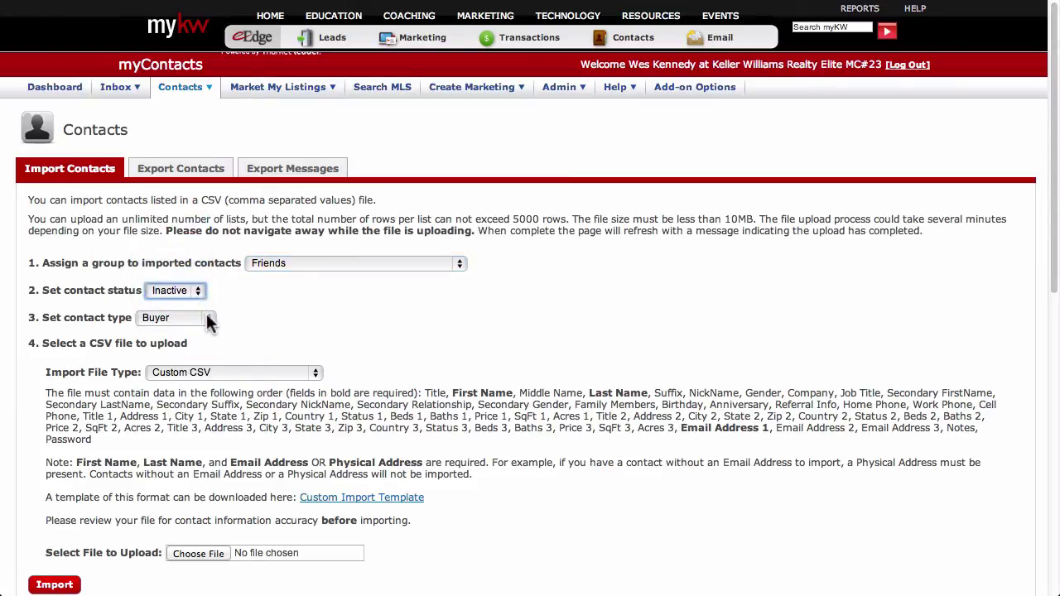
left_click(207, 322)
left_click(194, 360)
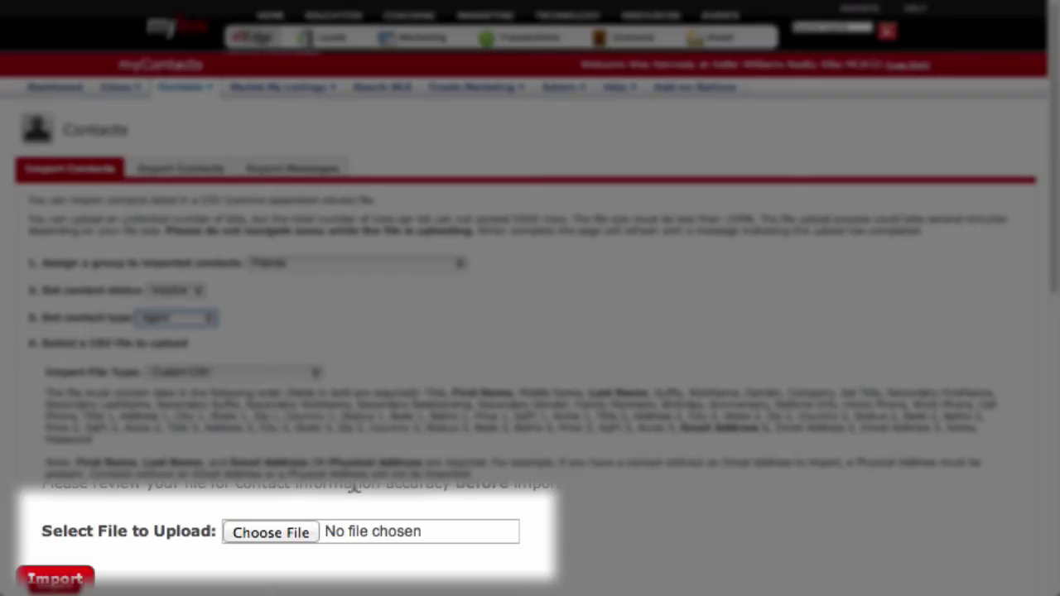
- Attach eedge_mycontacts_csv_import_template.csv from the Desktop to the import form
left_click(219, 548)
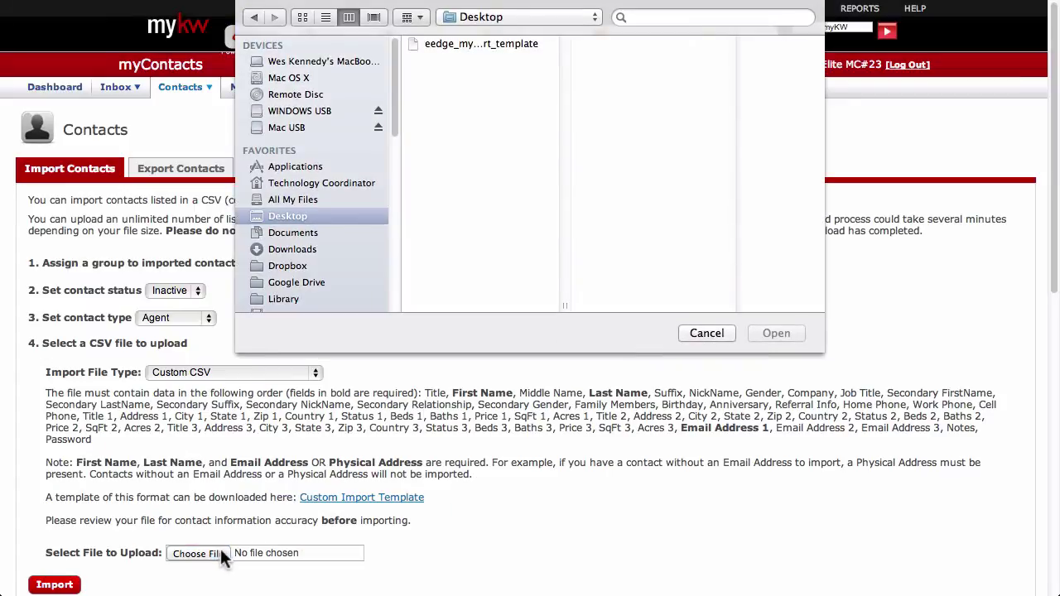
left_click(372, 217)
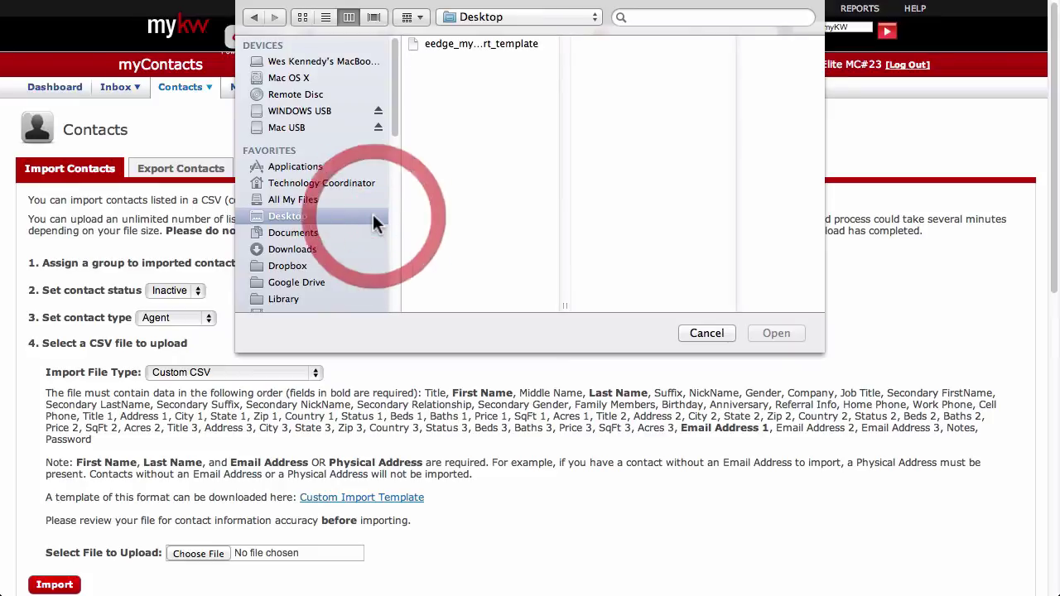
left_click(488, 43)
left_click(771, 324)
- Run the contact import and check that the new job is waiting in Imported Jobs
left_click(56, 584)
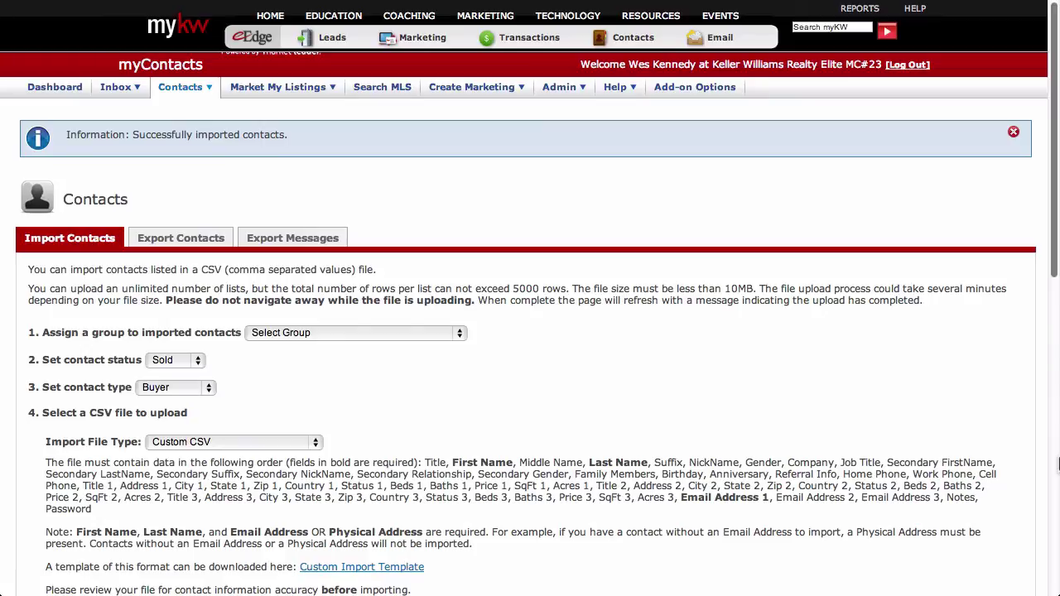
scroll(1057, 467, "down", 10)
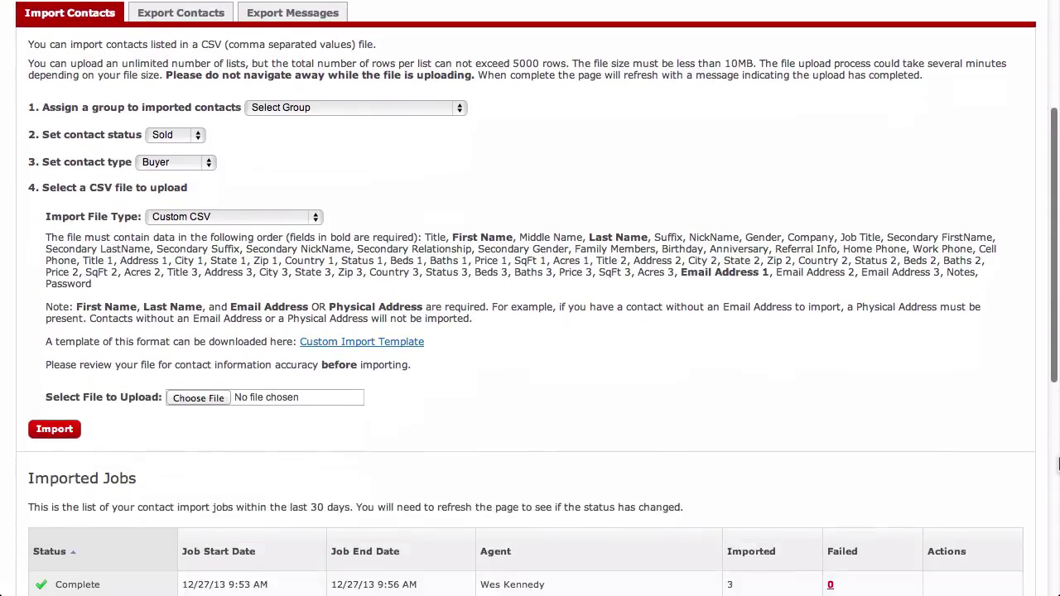
scroll(1057, 466, "down", 4)
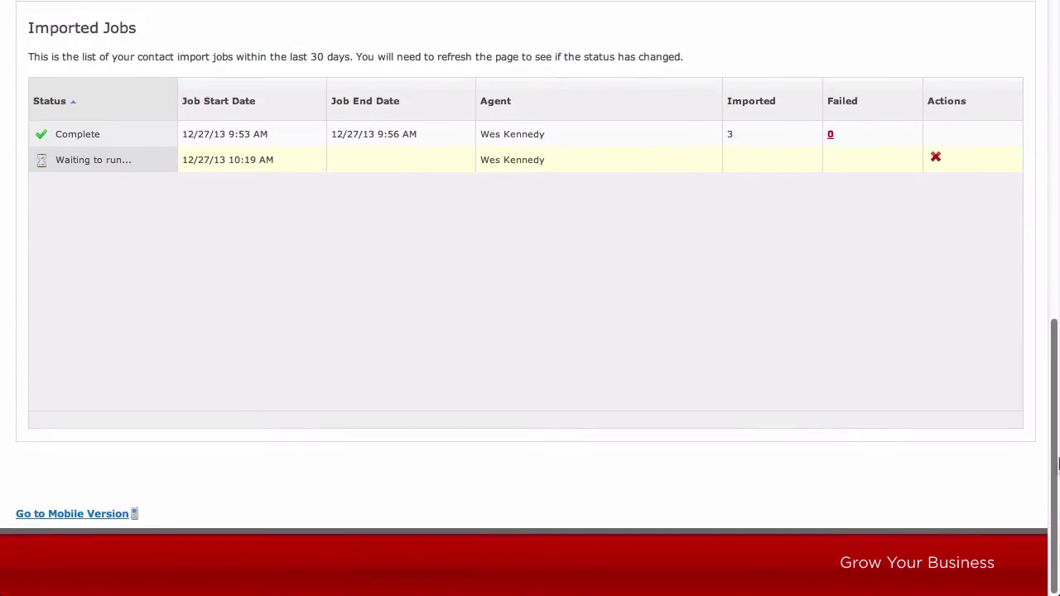